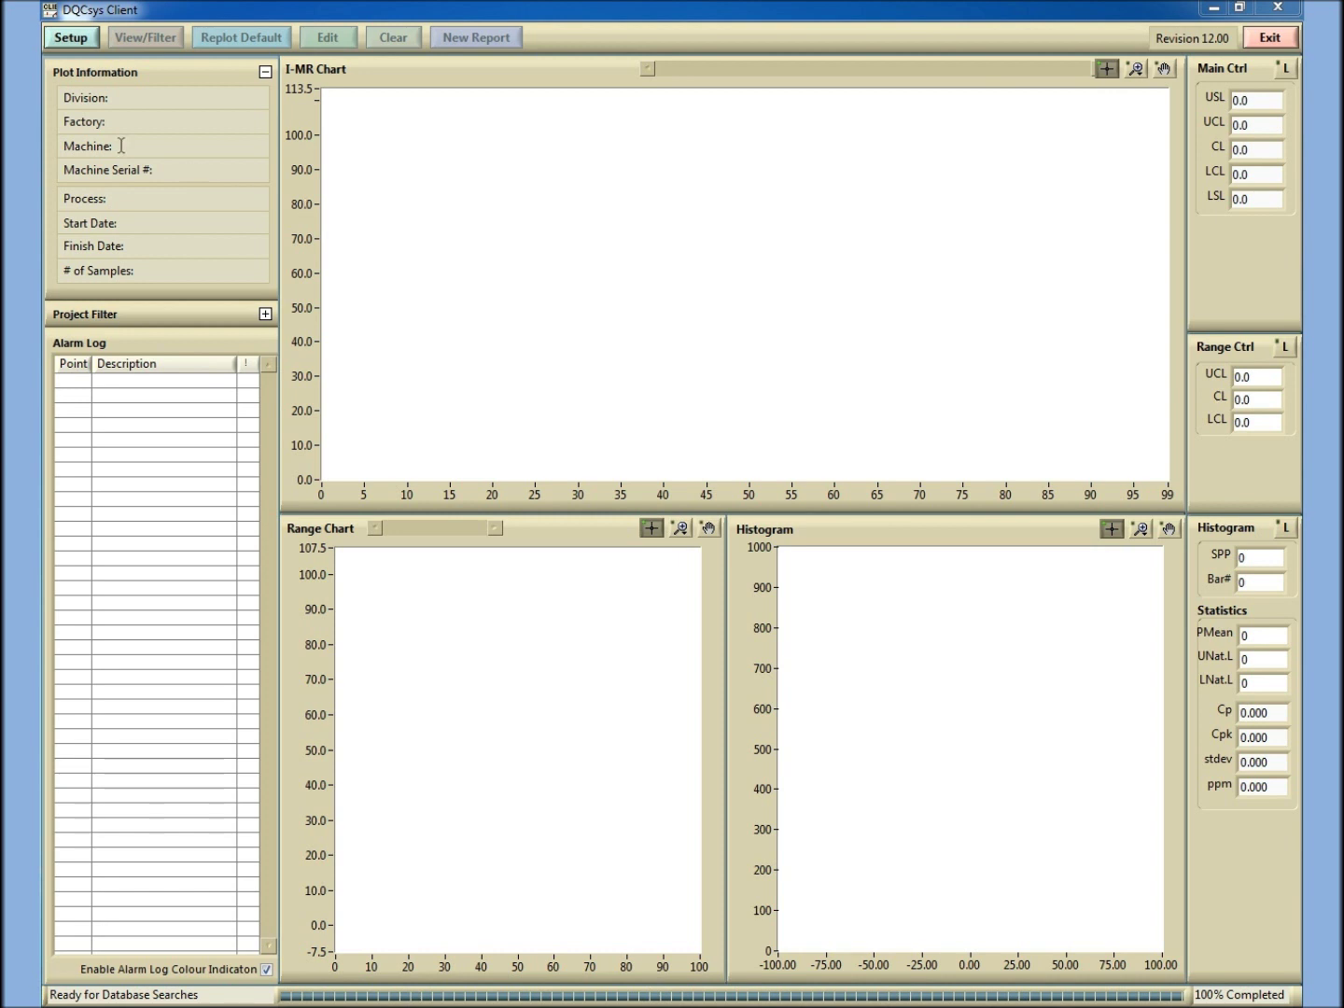
# Step: Search the database for Machine 1 Thickness samples with the date/time filter enabled, then extract and plot the data
pyautogui.click(69, 41)
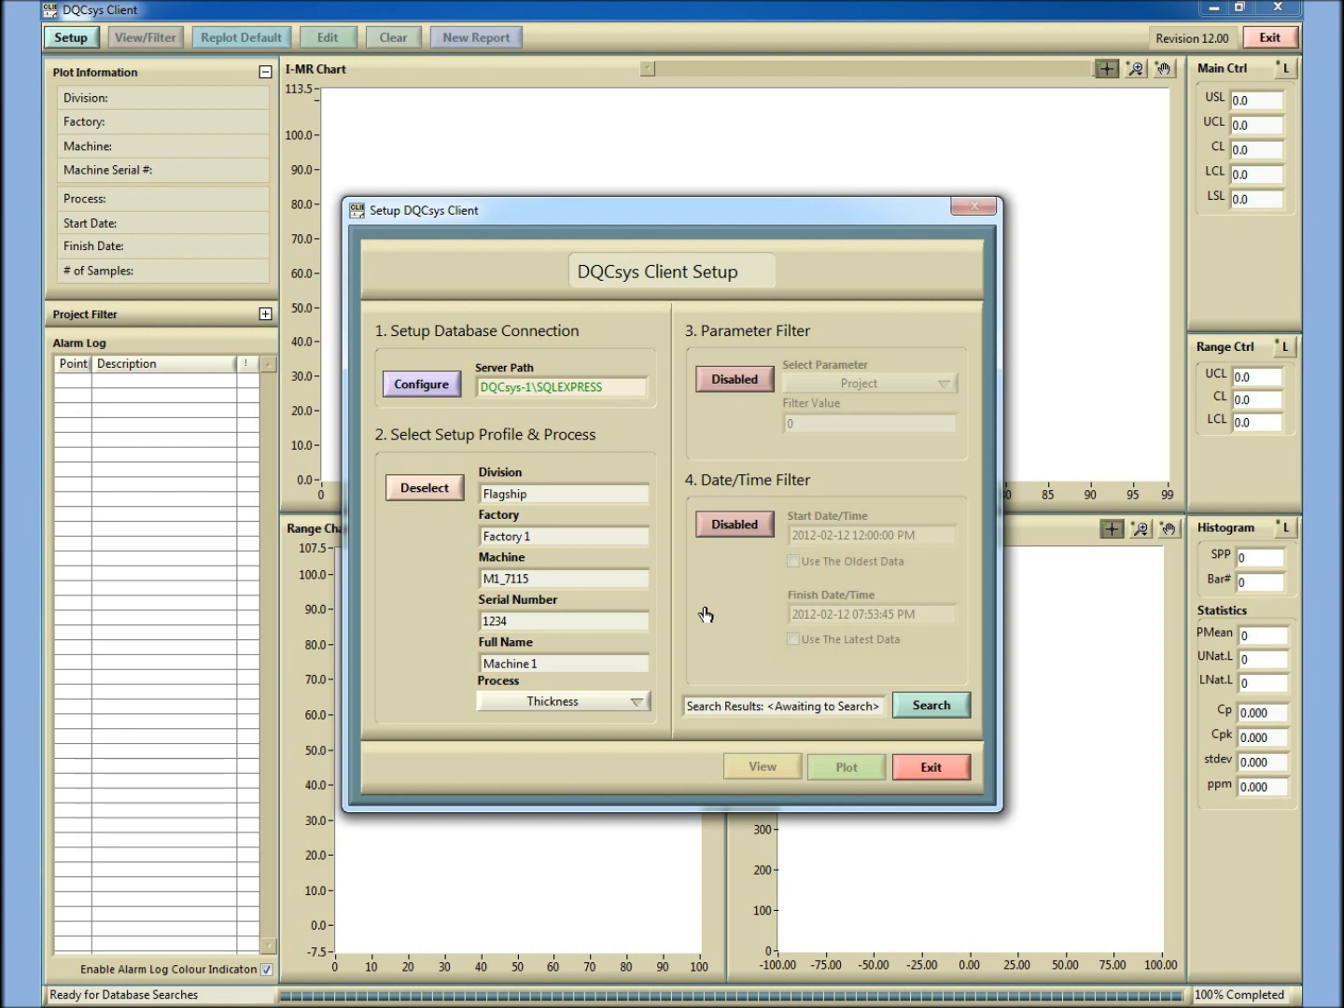
pyautogui.click(743, 537)
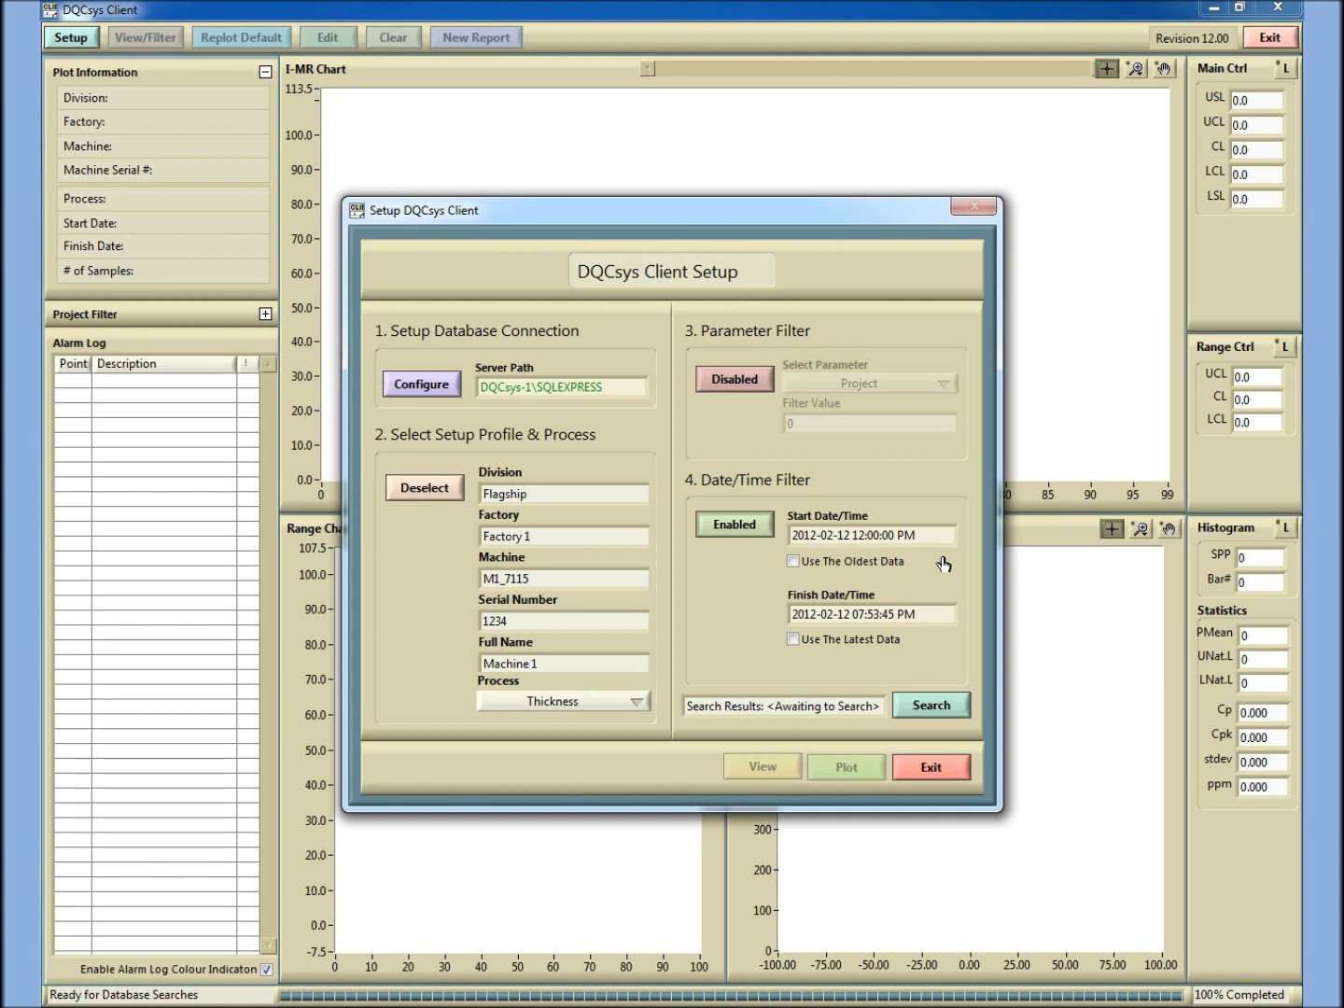
pyautogui.click(932, 705)
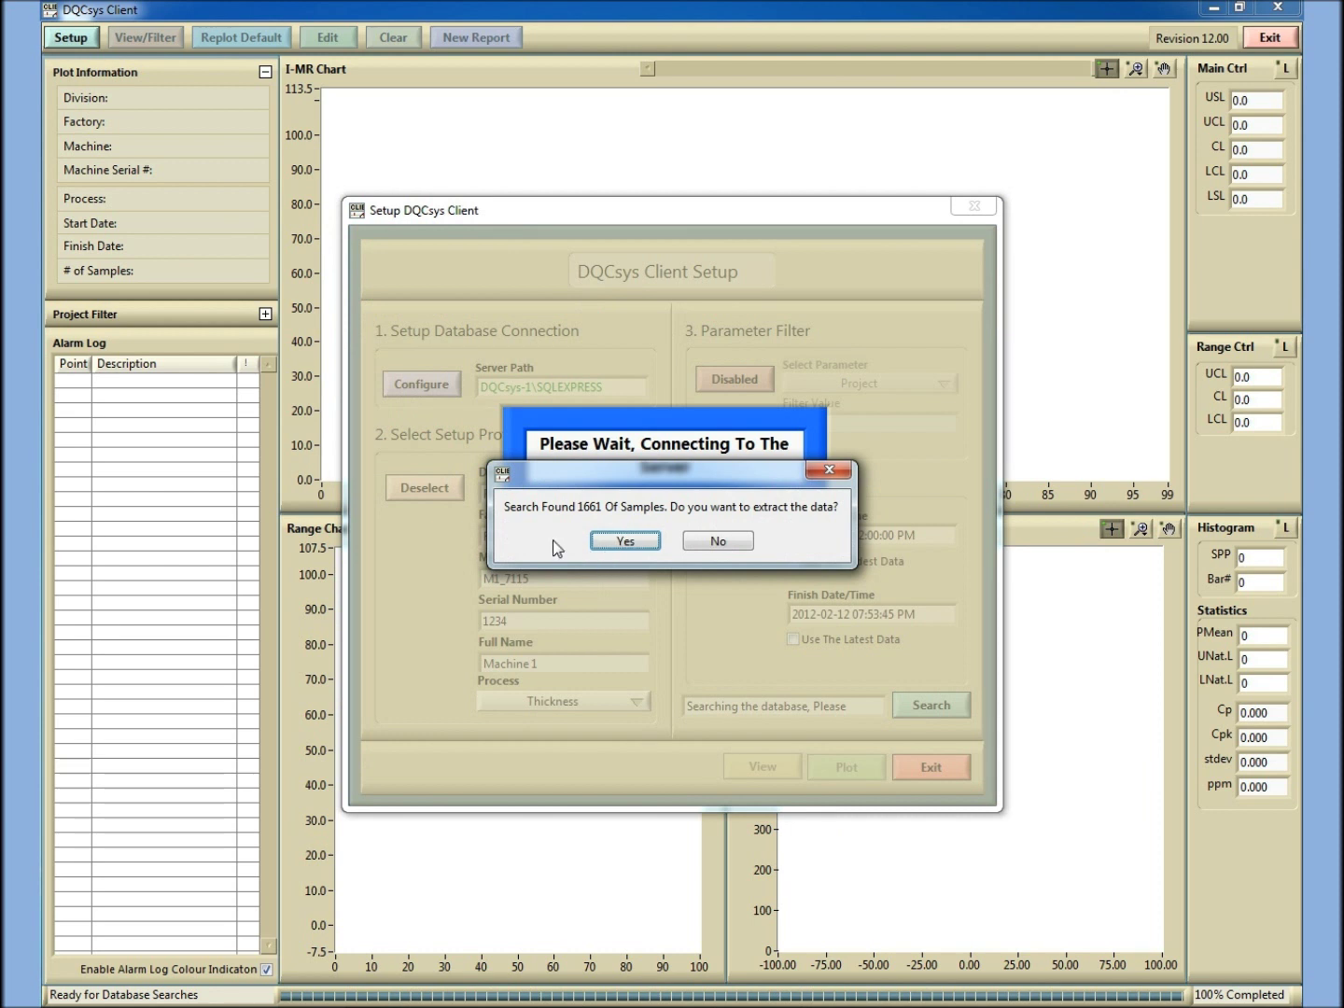
pyautogui.click(620, 542)
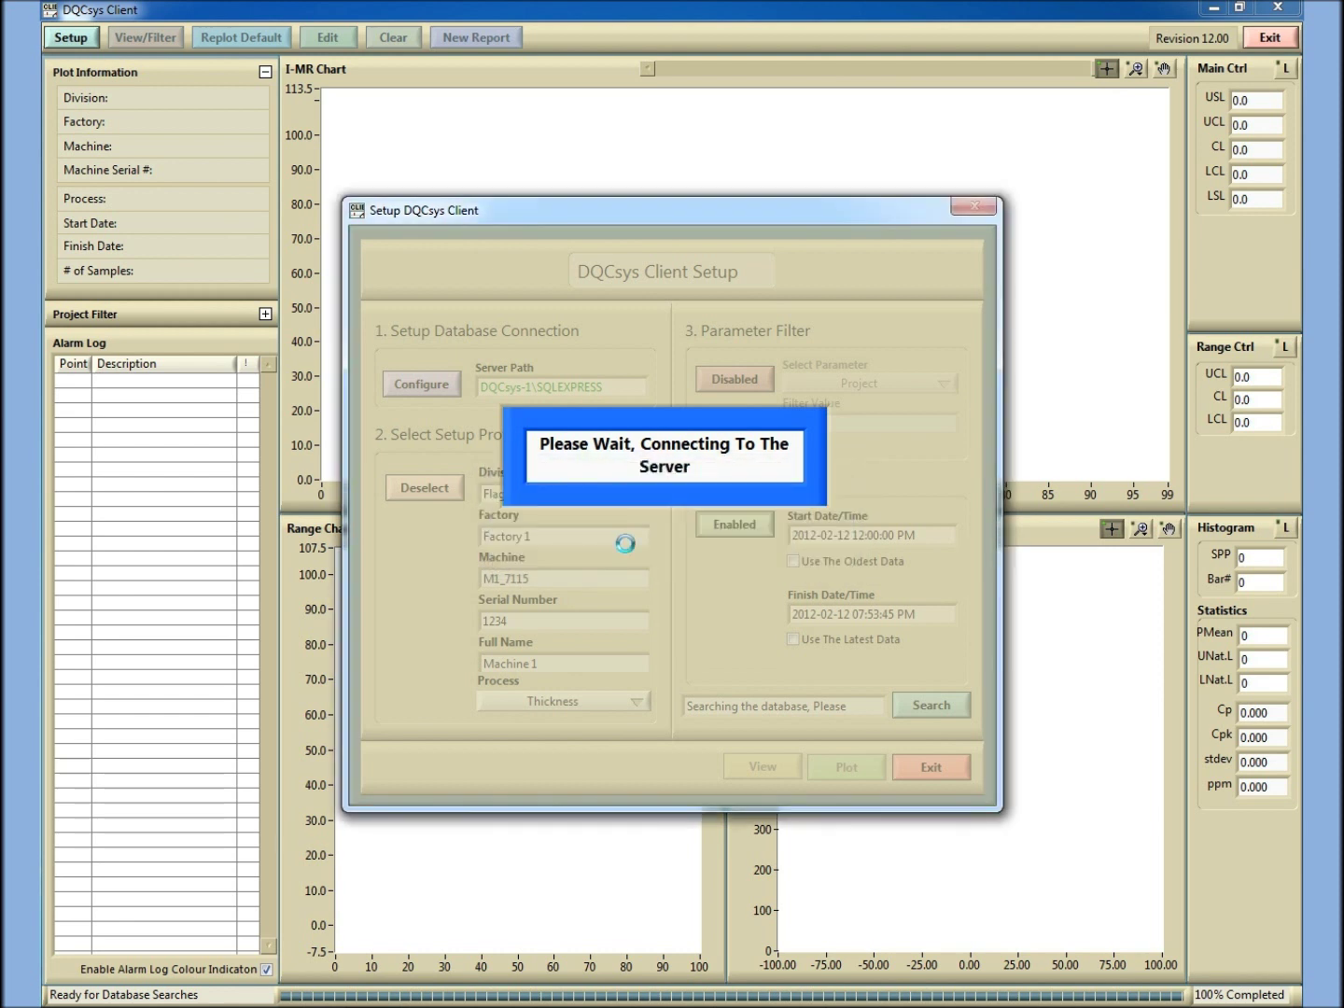
pyautogui.click(685, 544)
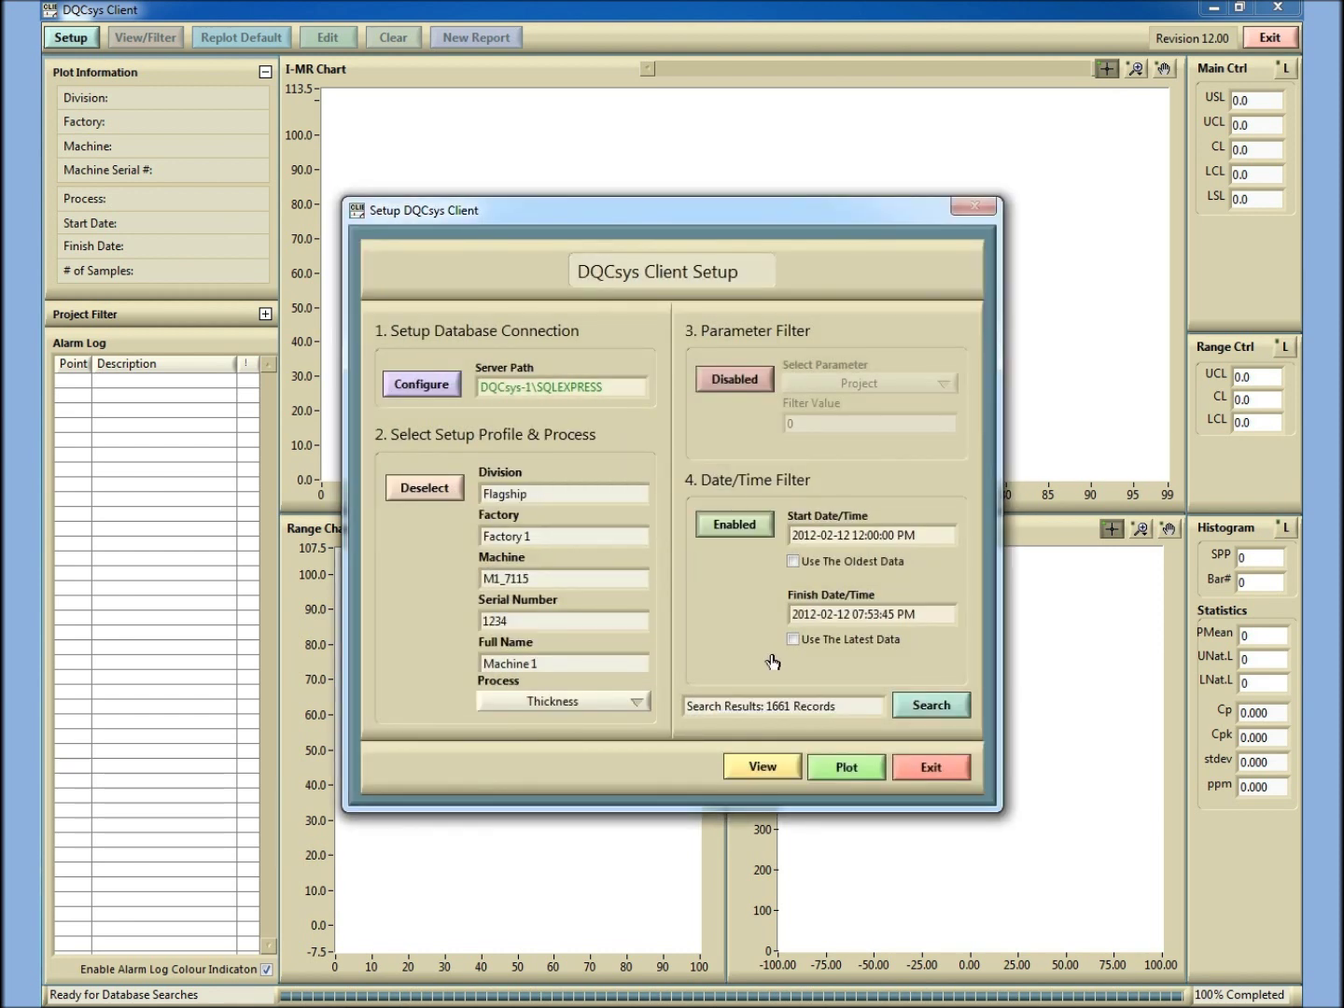
pyautogui.click(846, 768)
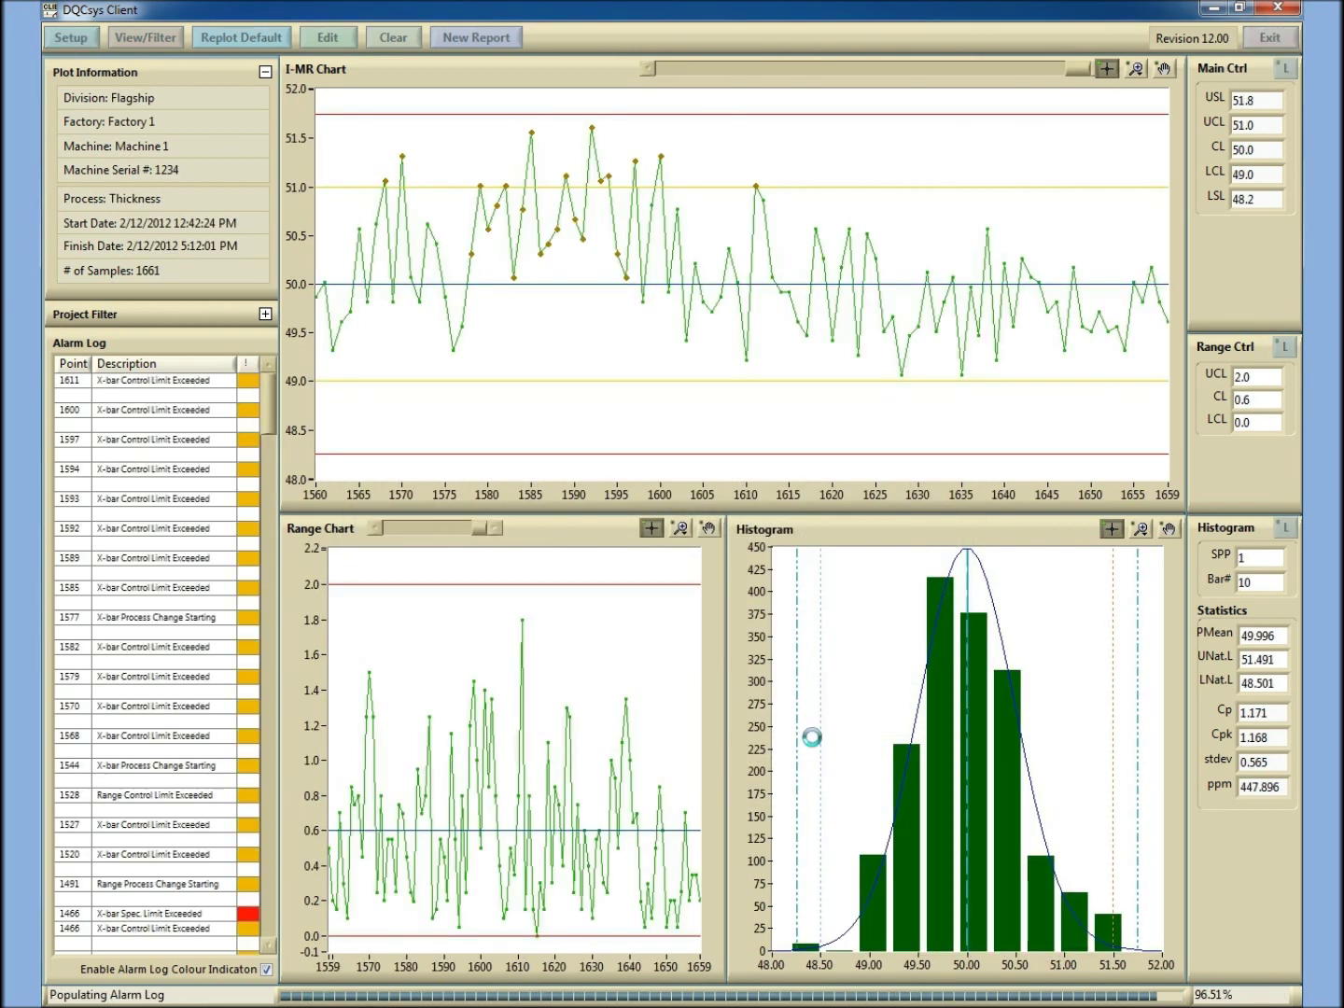
pyautogui.click(667, 536)
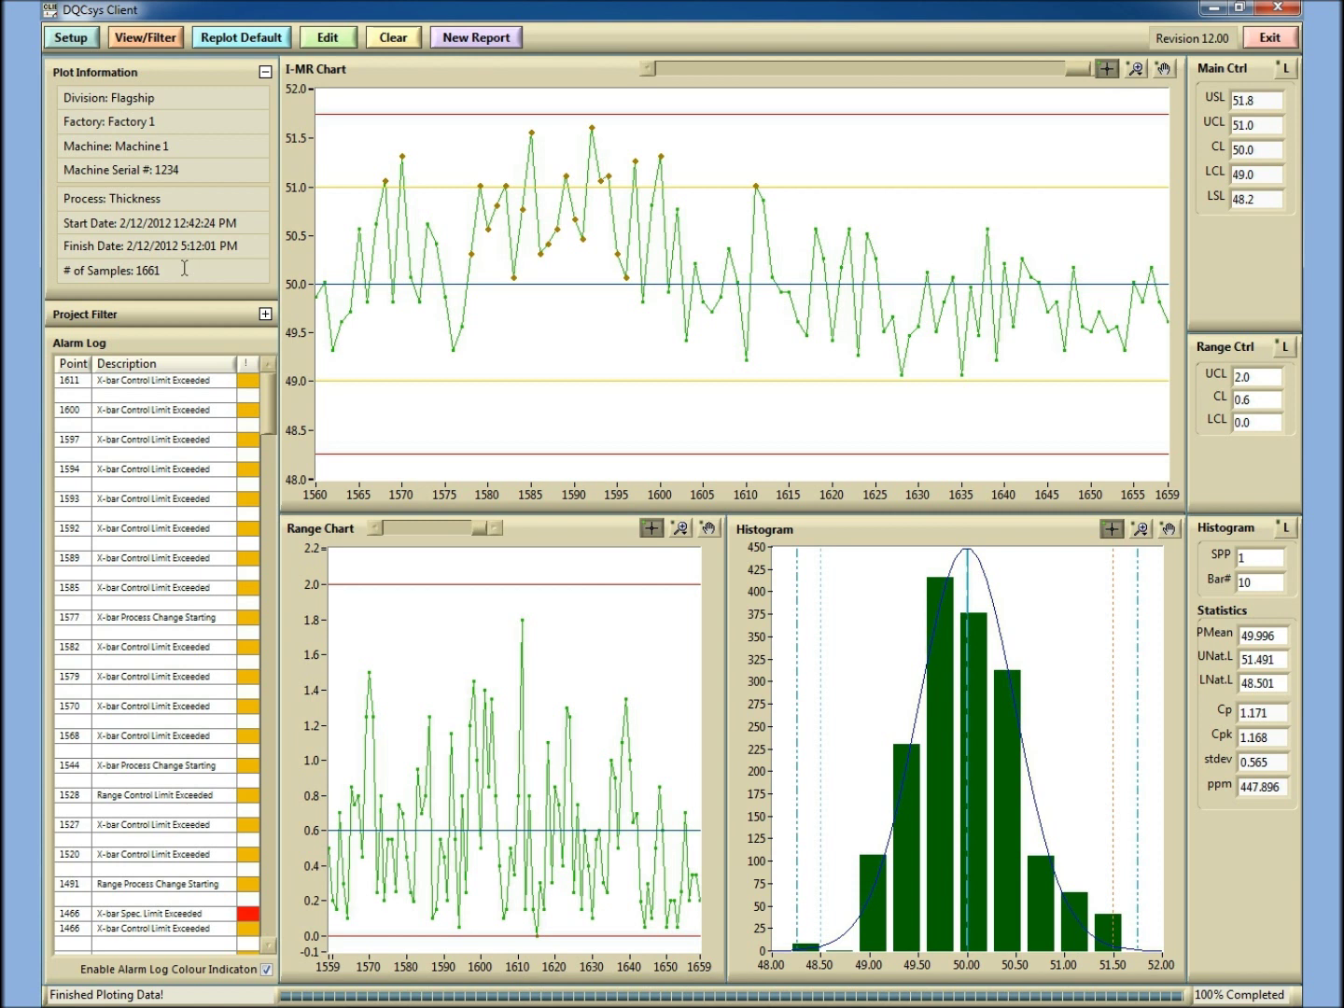
# Step: Filter the plotted samples by project Test 3, leaving Fields 1 to 4 at ALL
pyautogui.click(264, 316)
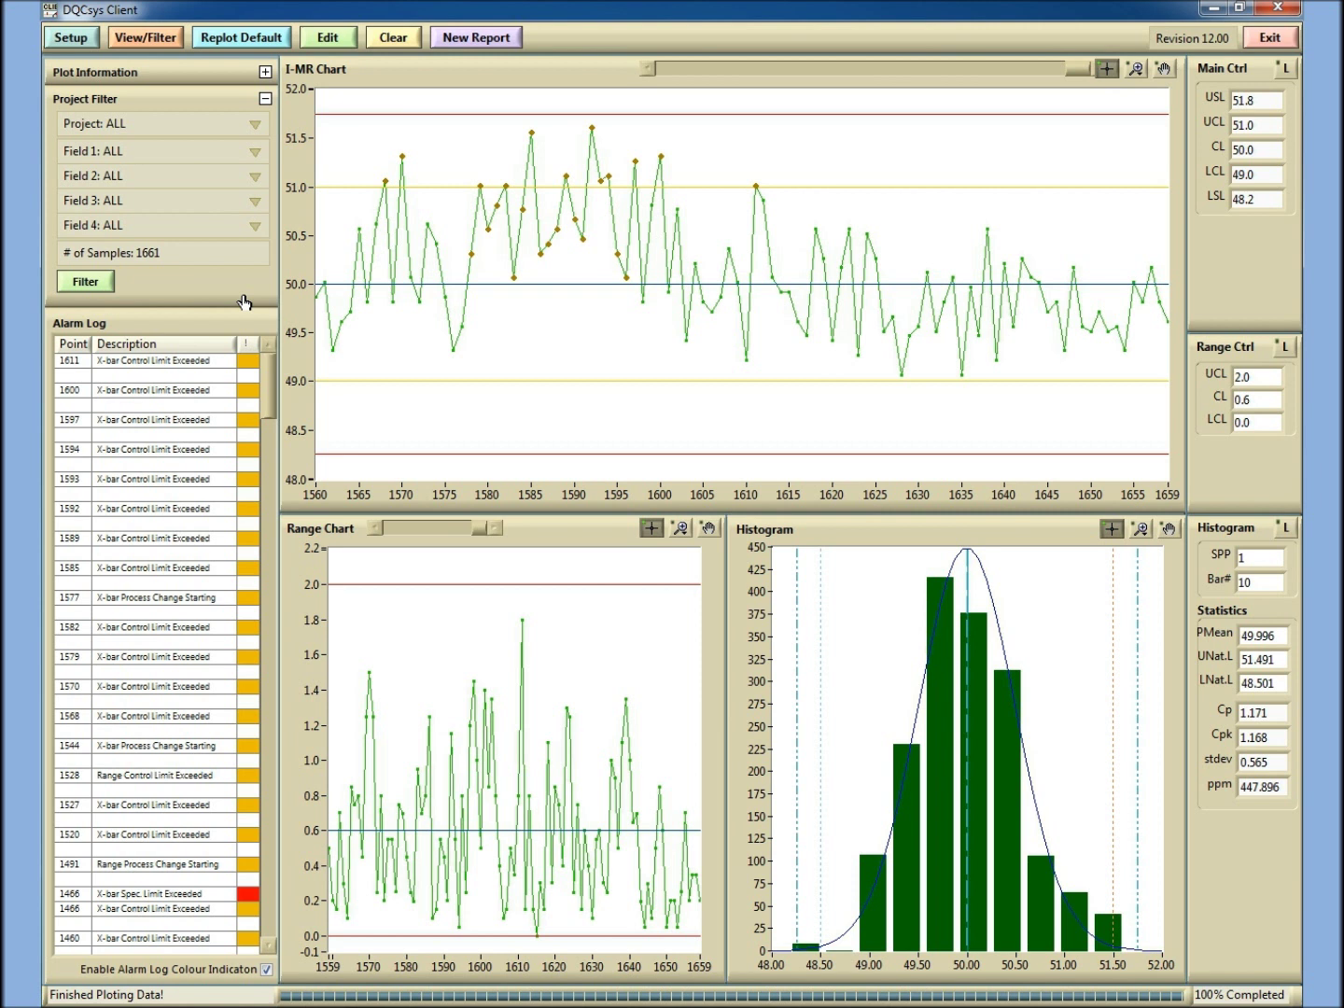
pyautogui.click(257, 130)
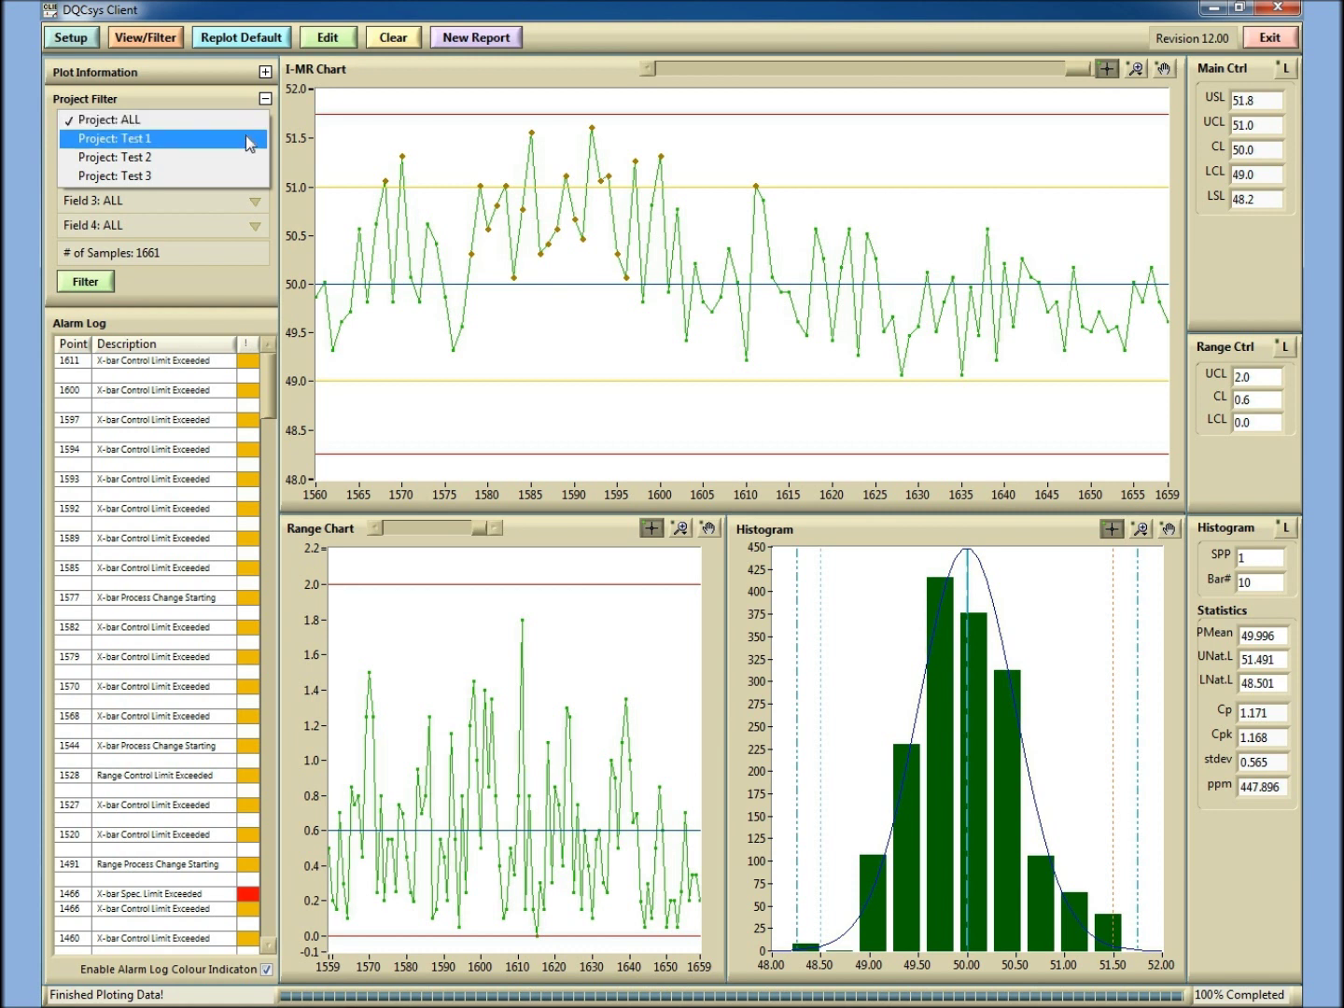
pyautogui.click(240, 123)
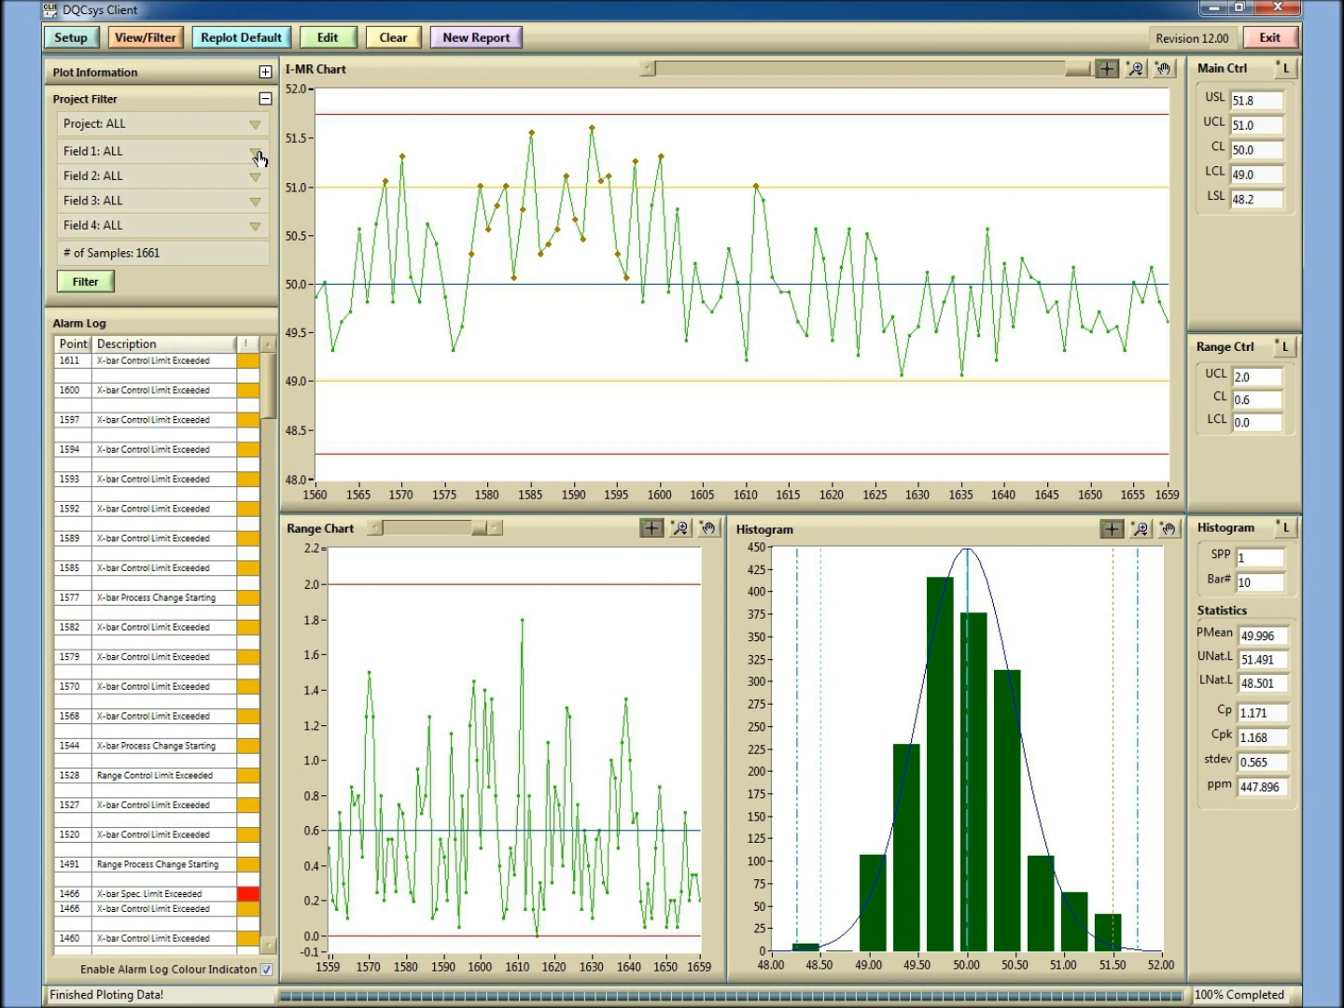
pyautogui.click(257, 156)
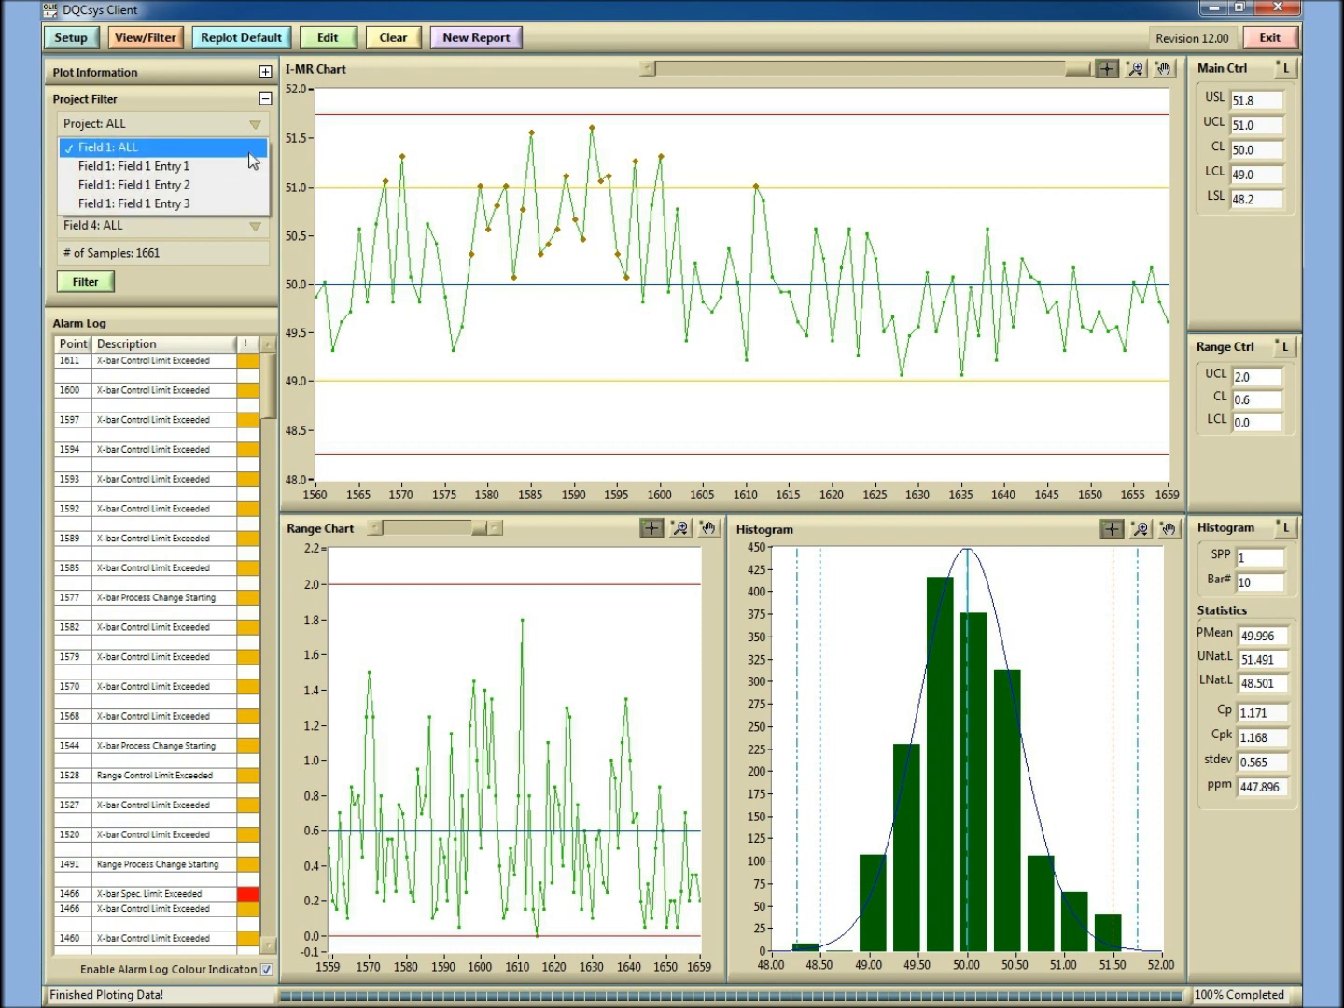
pyautogui.click(250, 153)
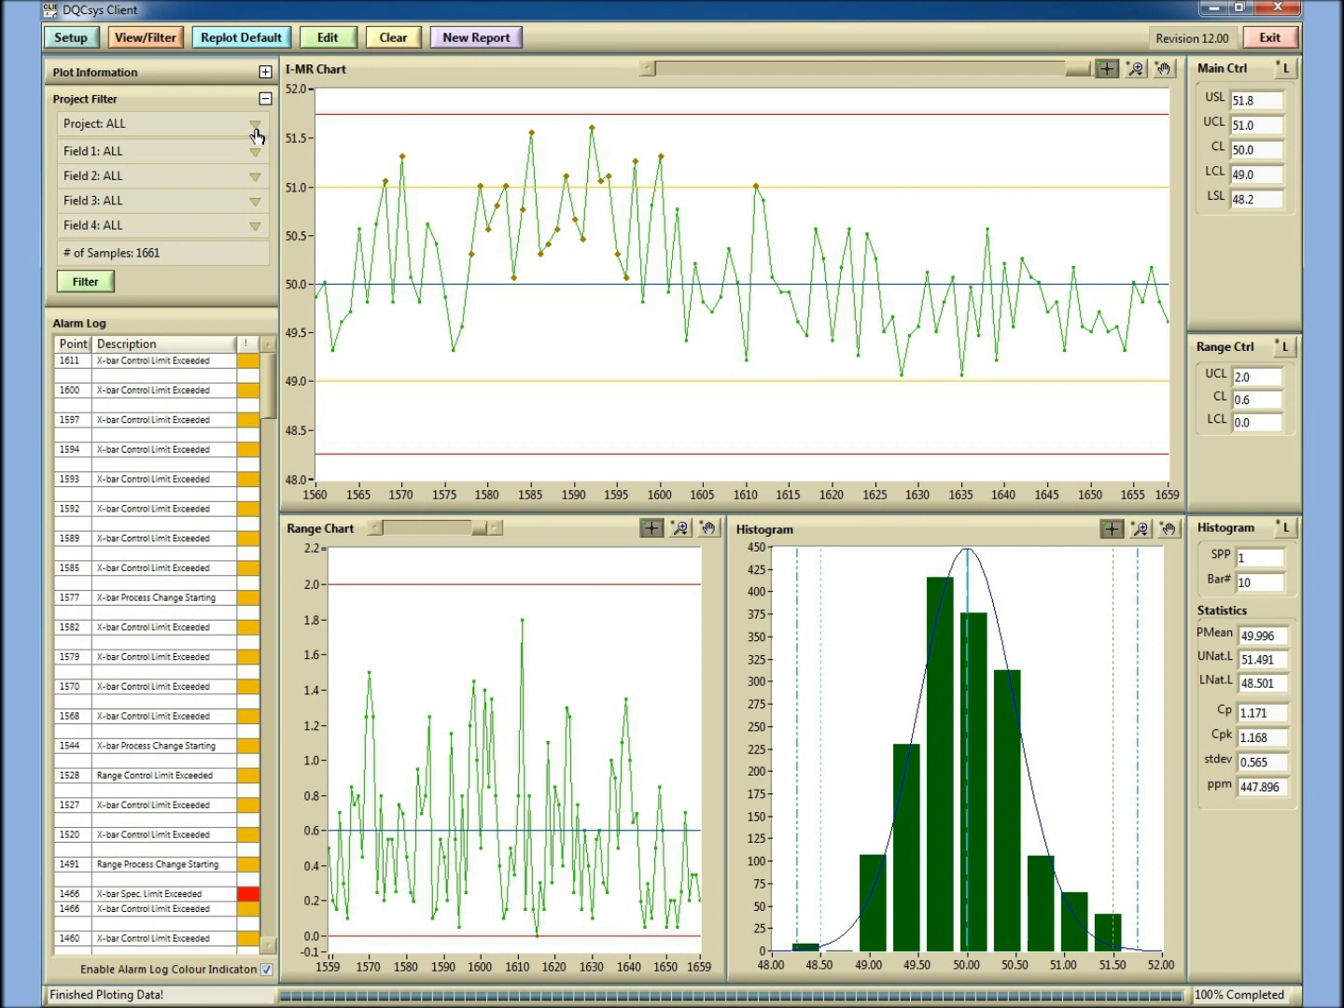
pyautogui.click(257, 134)
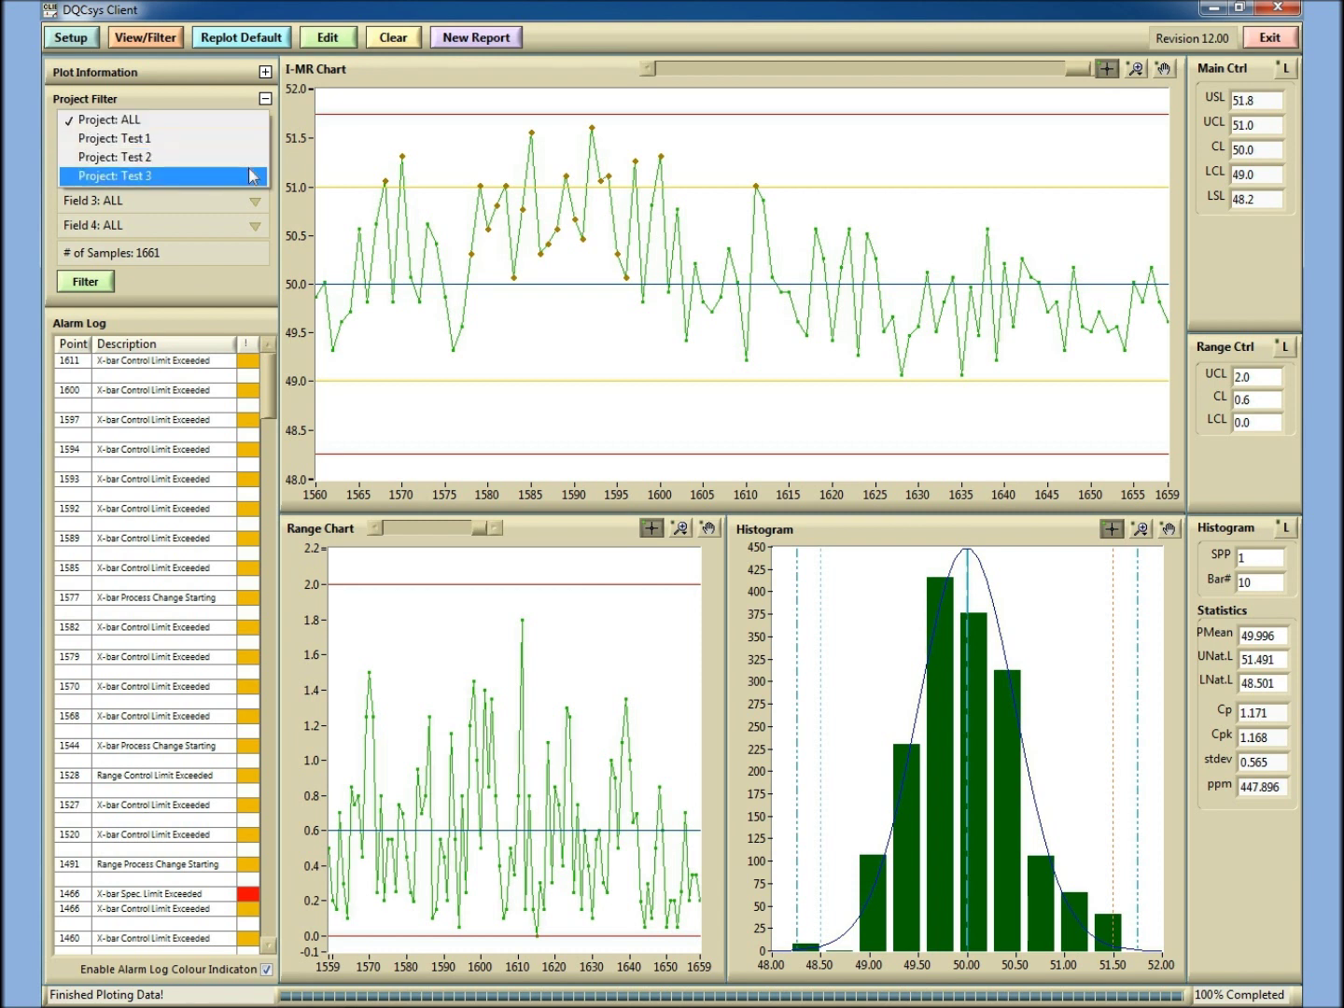
pyautogui.click(253, 176)
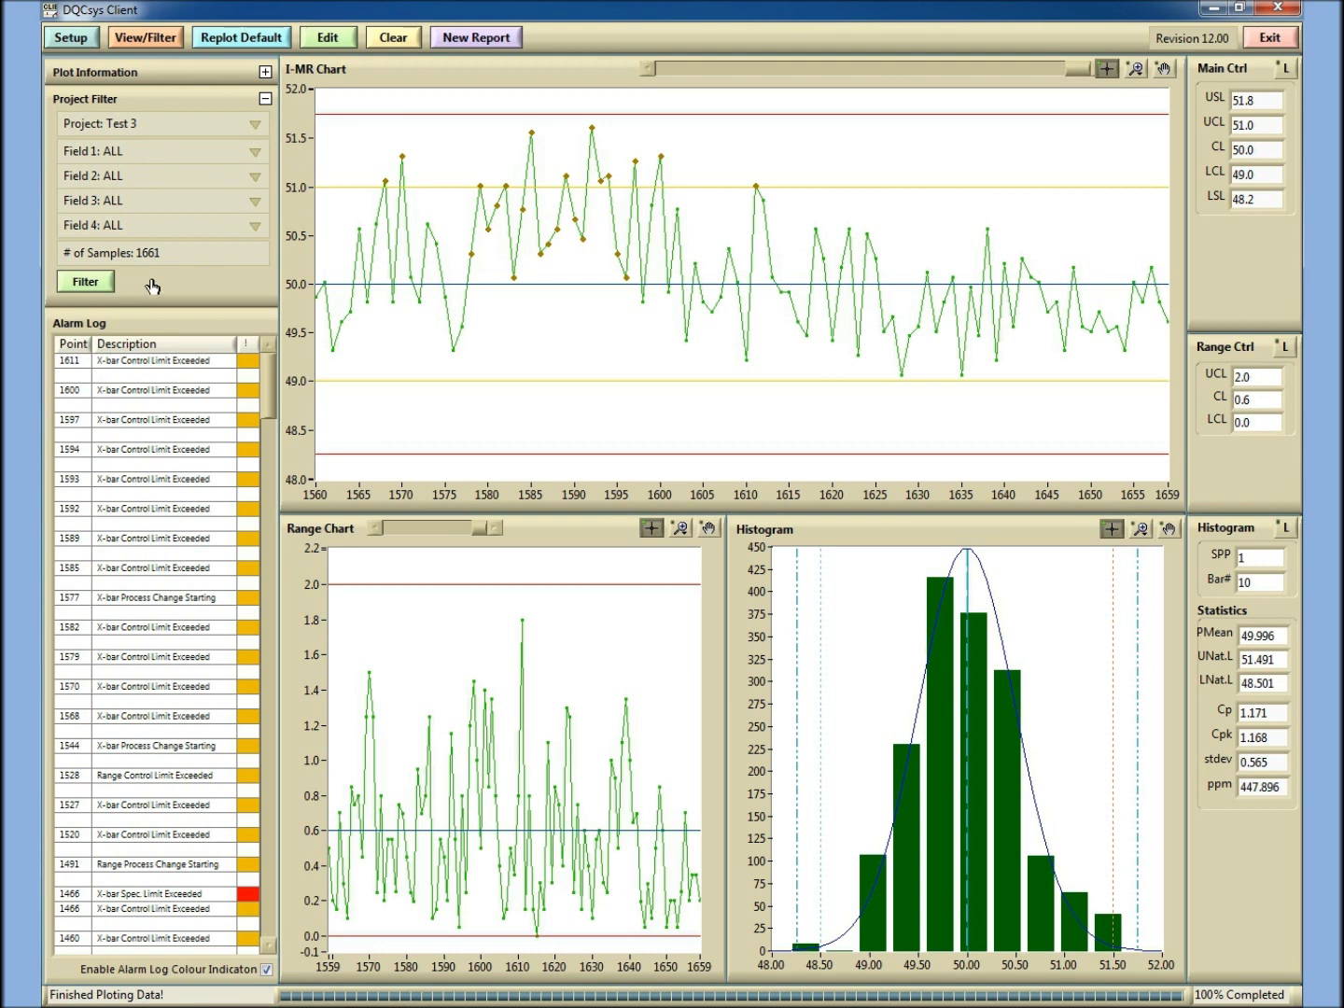
pyautogui.click(105, 284)
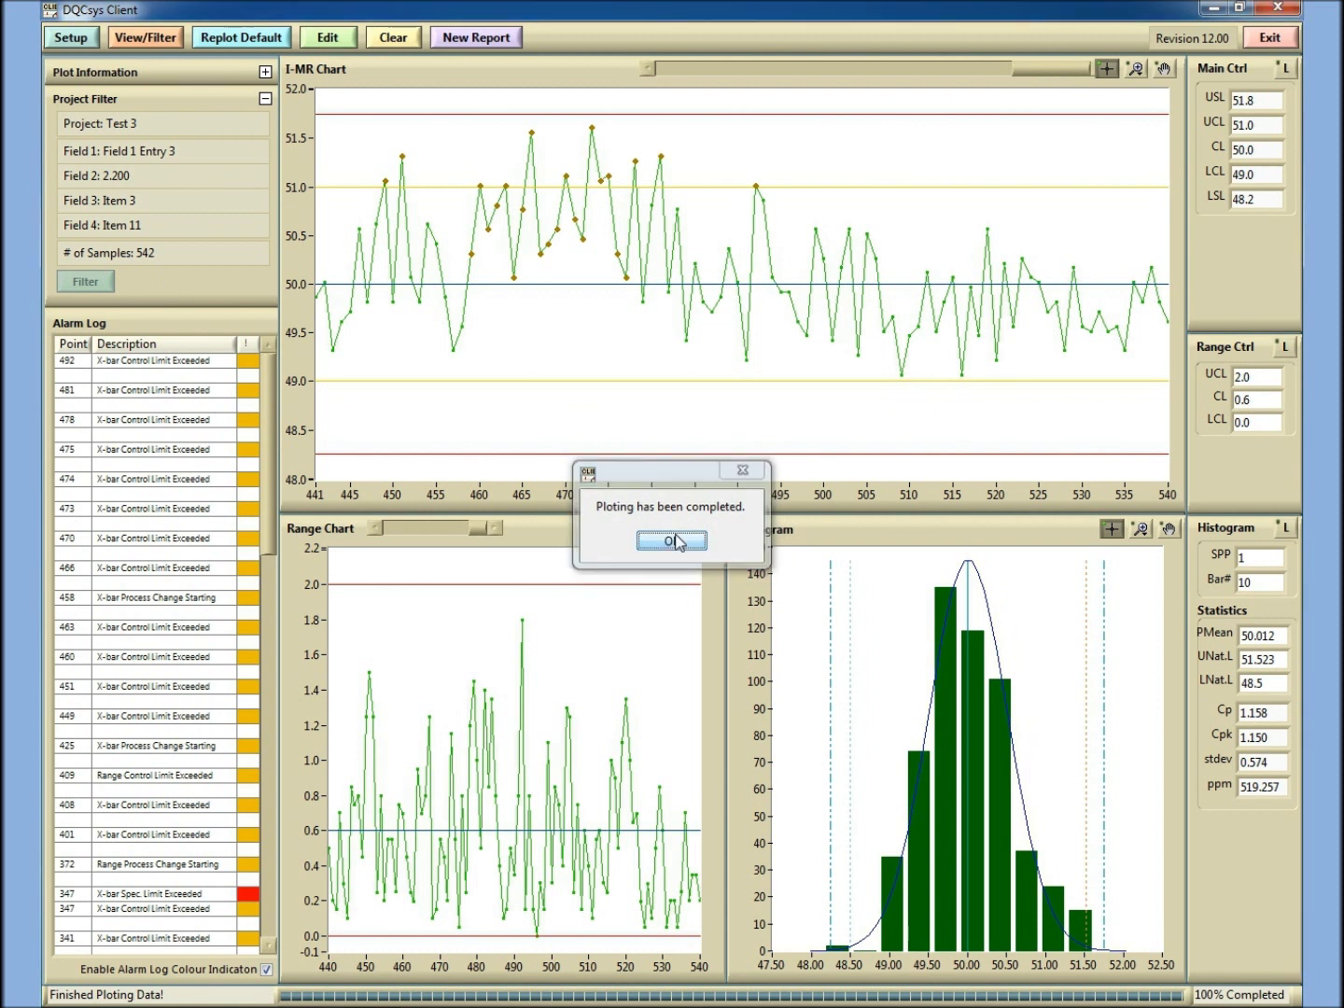
pyautogui.click(671, 543)
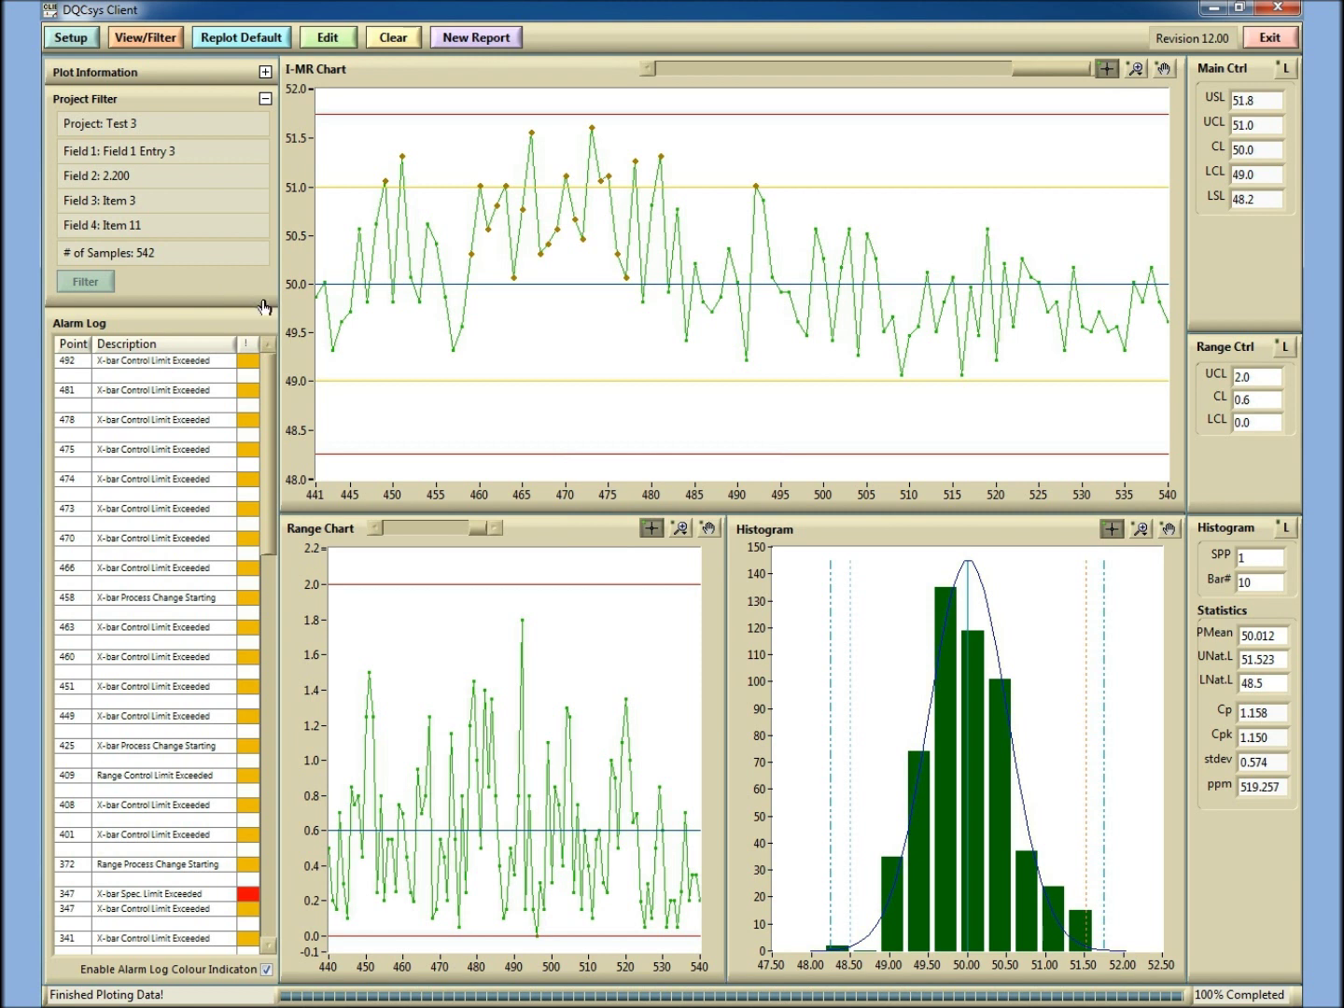
# Step: Review the Alarm Log and show the X-bar alarms at points 147 and 92 on the charts
pyautogui.scroll(-8, 271, 397)
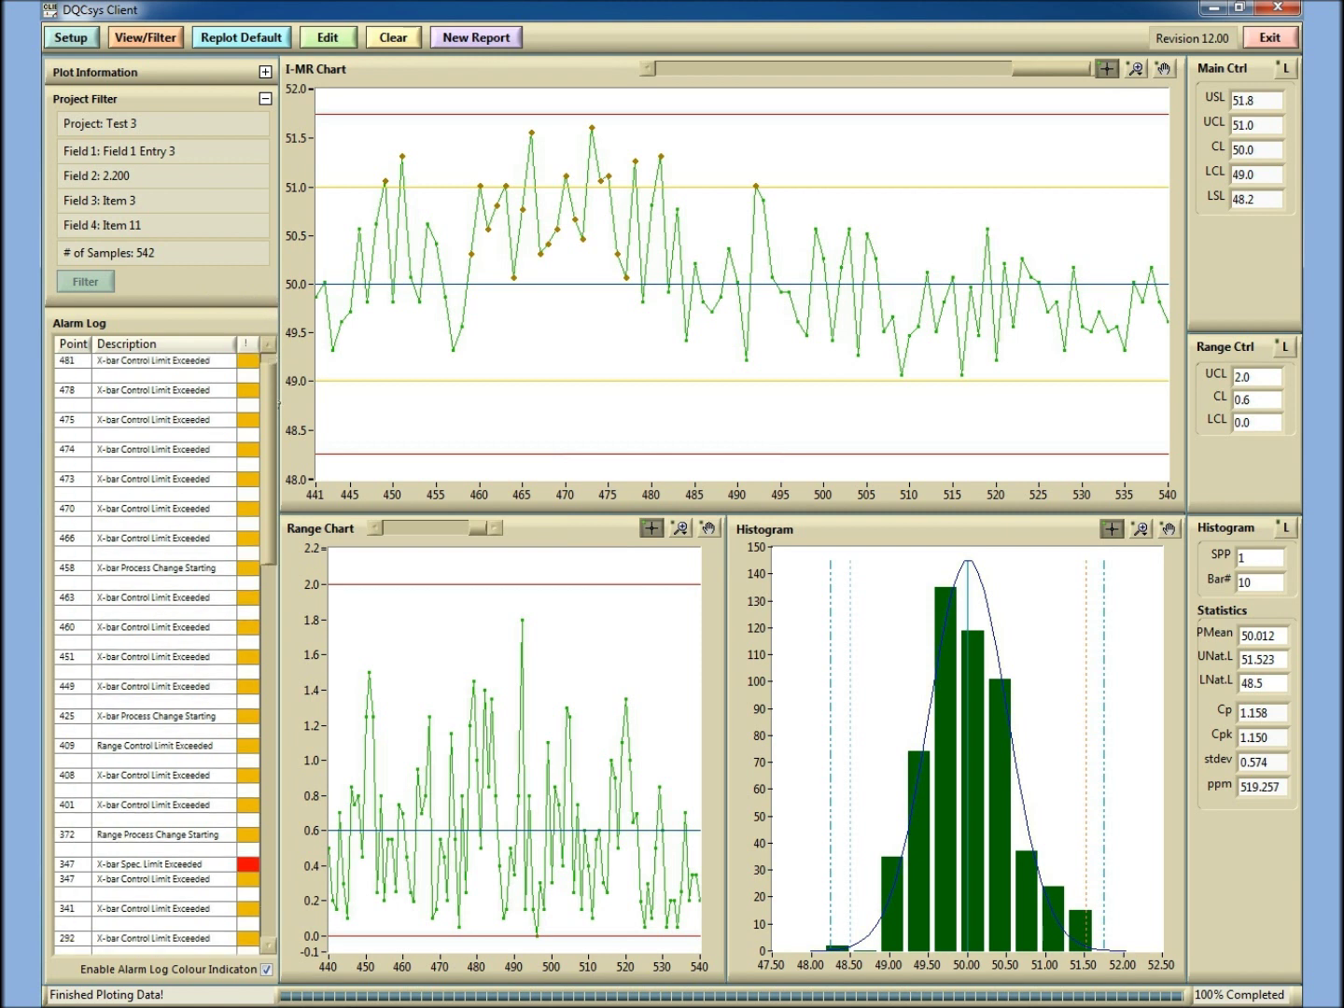
pyautogui.scroll(-7, 270, 548)
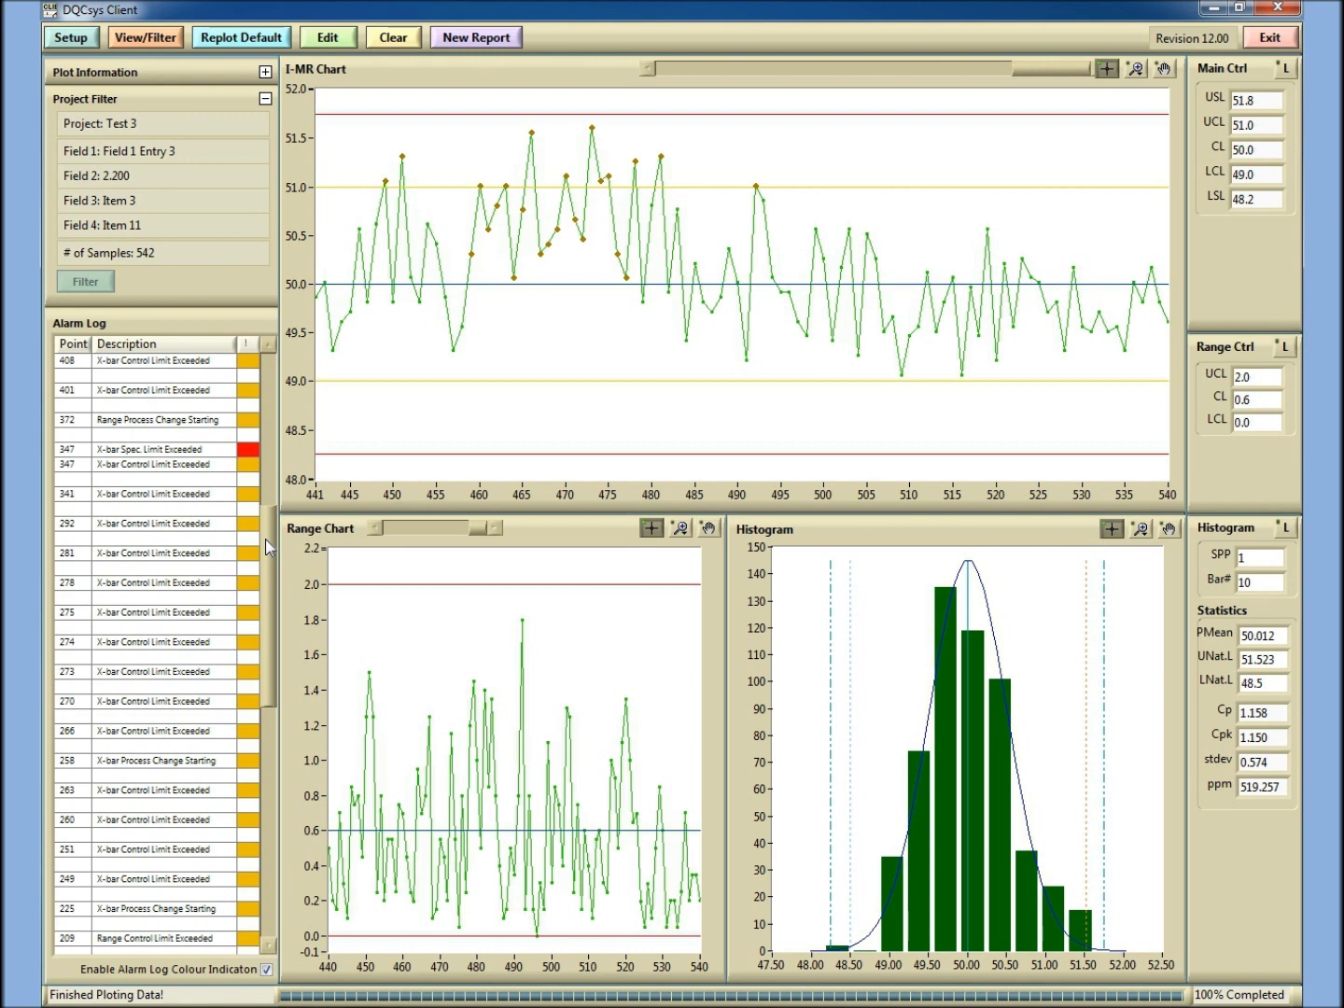
pyautogui.moveTo(265, 538); pyautogui.dragTo(272, 701)
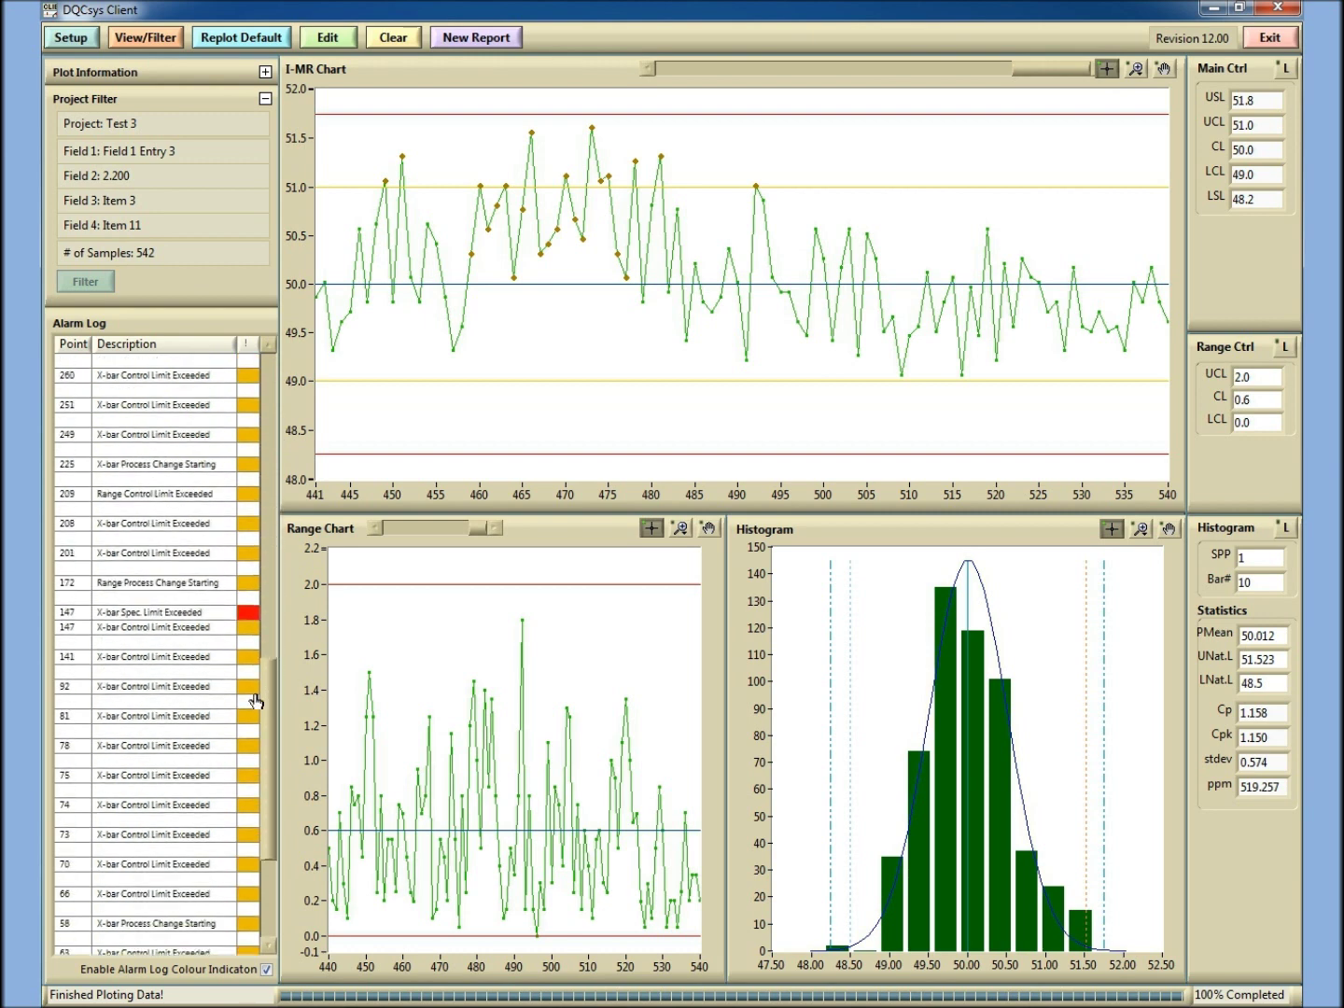
pyautogui.click(164, 614)
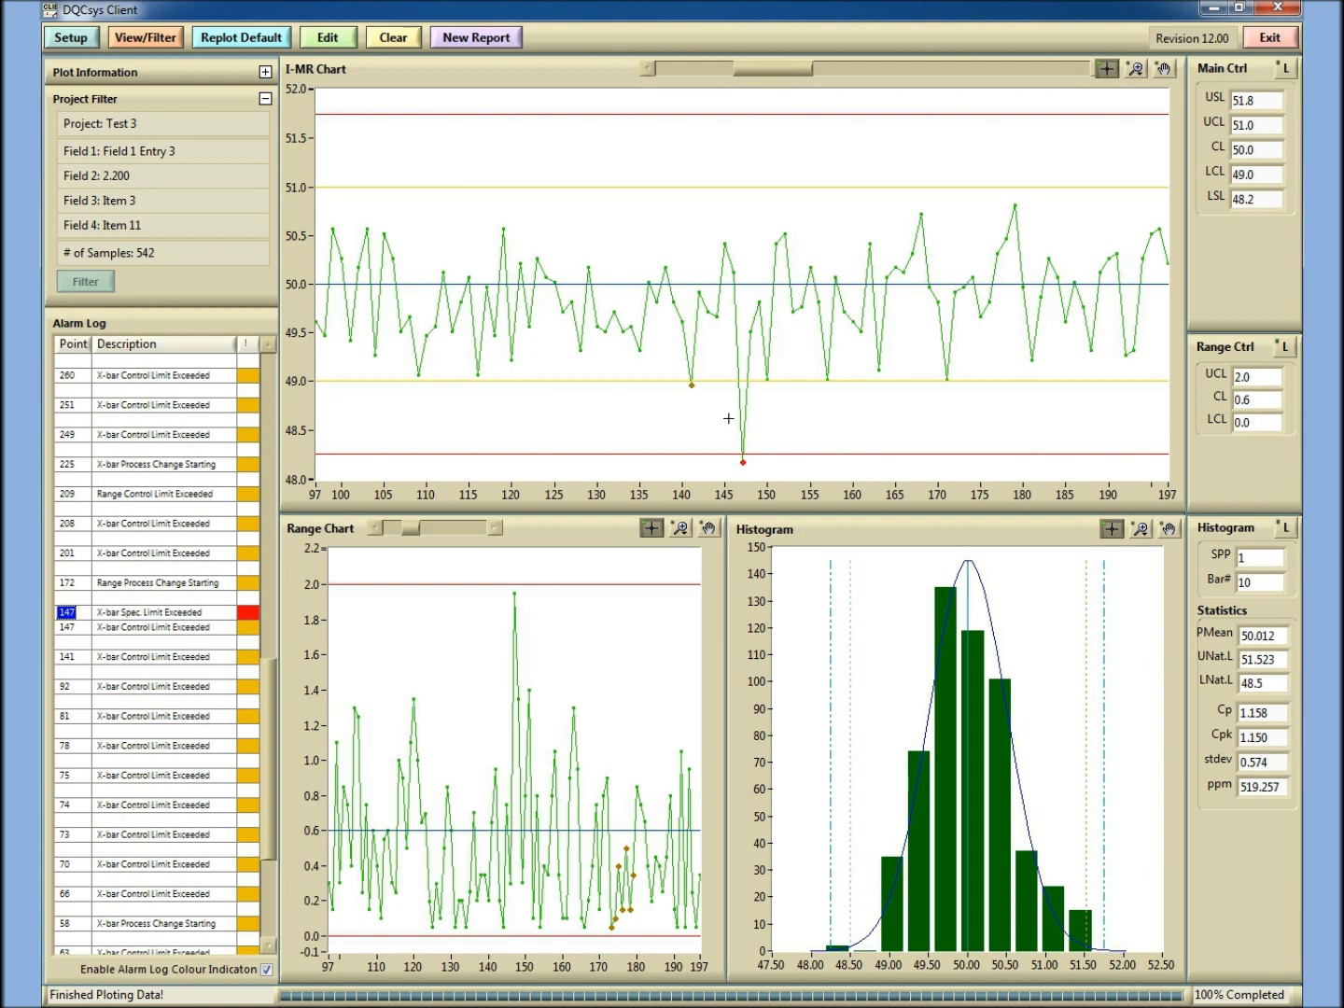
pyautogui.click(259, 689)
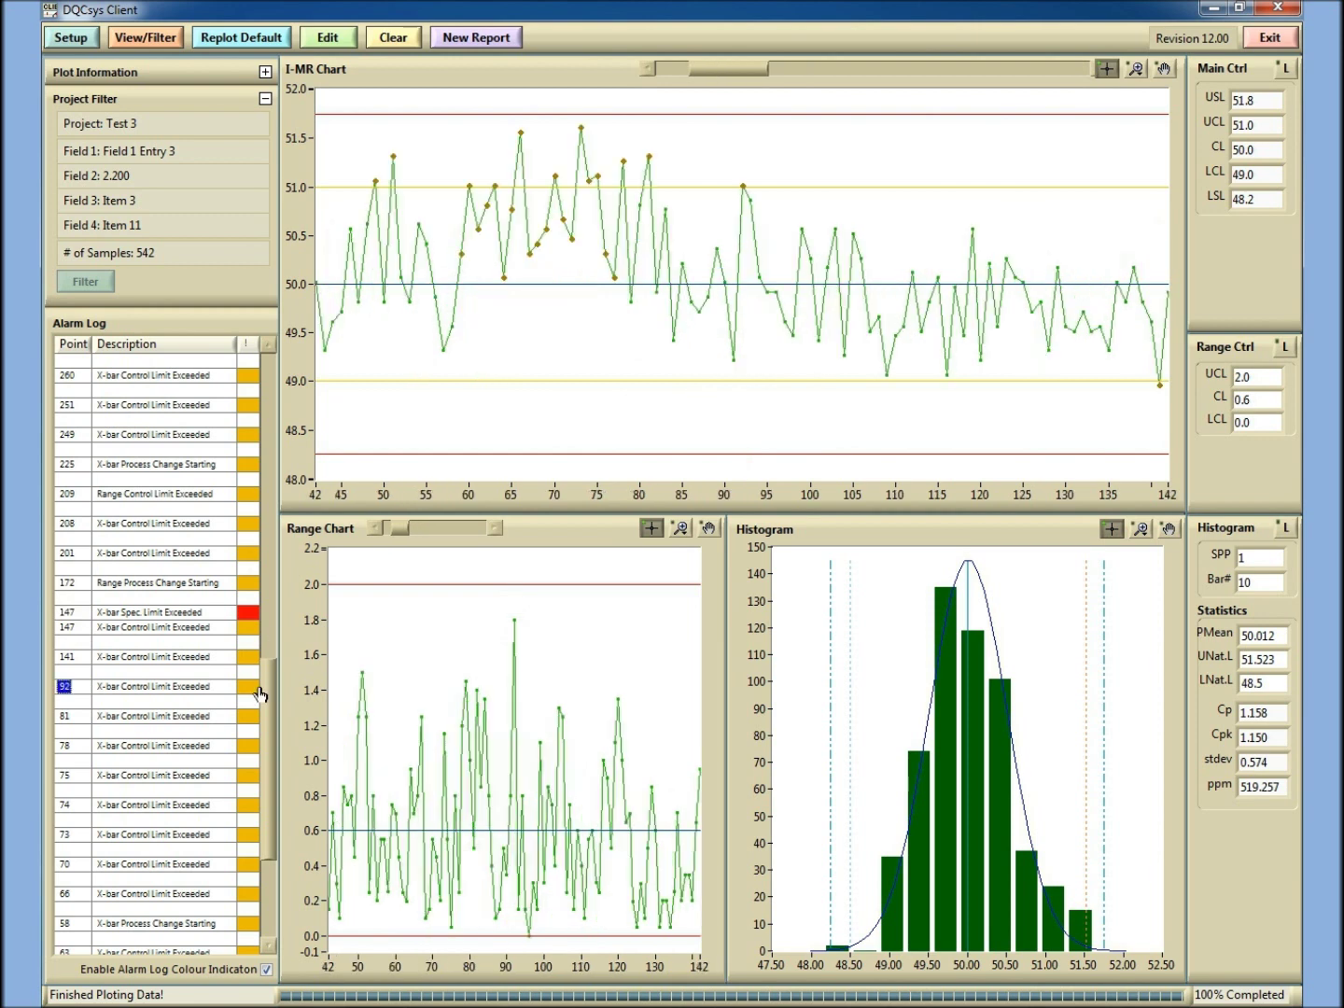
pyautogui.moveTo(273, 687); pyautogui.dragTo(276, 373)
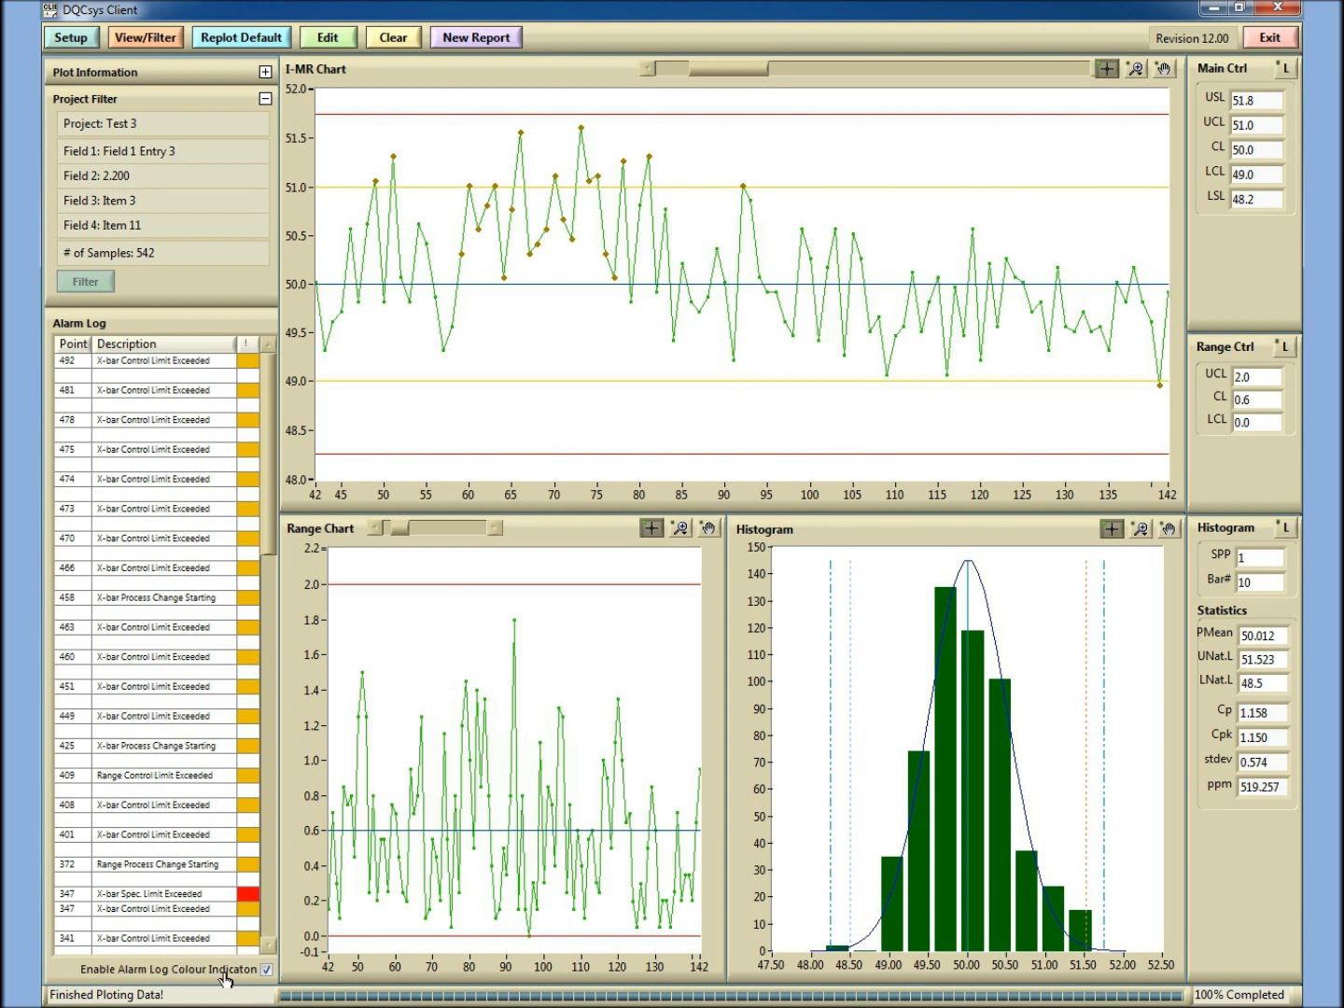
# Step: Turn the Alarm Log colour indication off and on again, accepting the long processing time
pyautogui.click(260, 971)
pyautogui.click(265, 973)
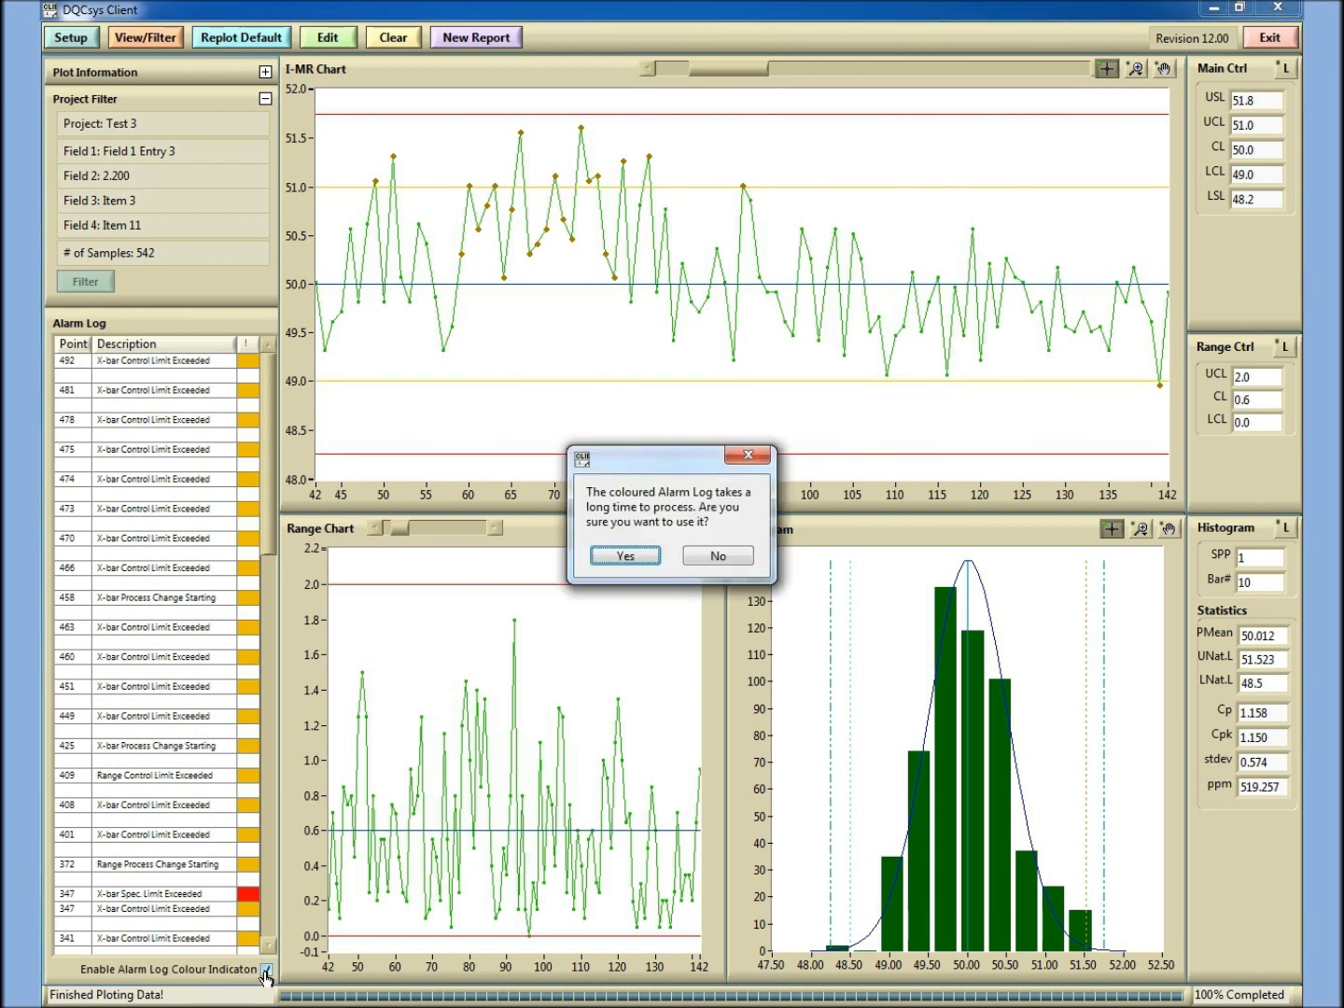
pyautogui.click(642, 560)
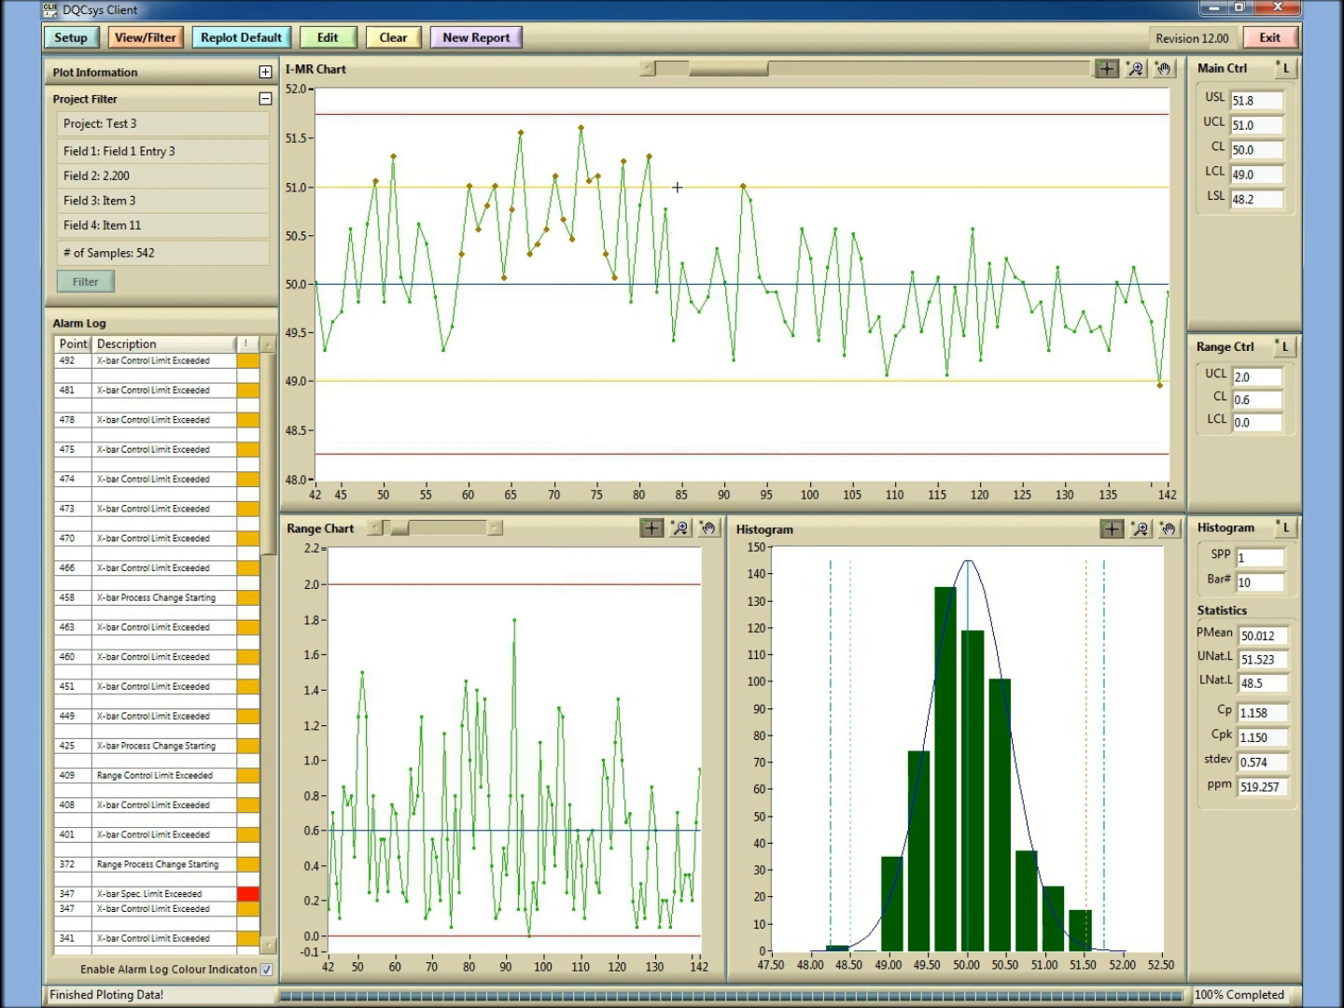
# Step: Set the start of the I-MR chart's horizontal axis to 0
pyautogui.moveTo(714, 71); pyautogui.dragTo(1081, 69)
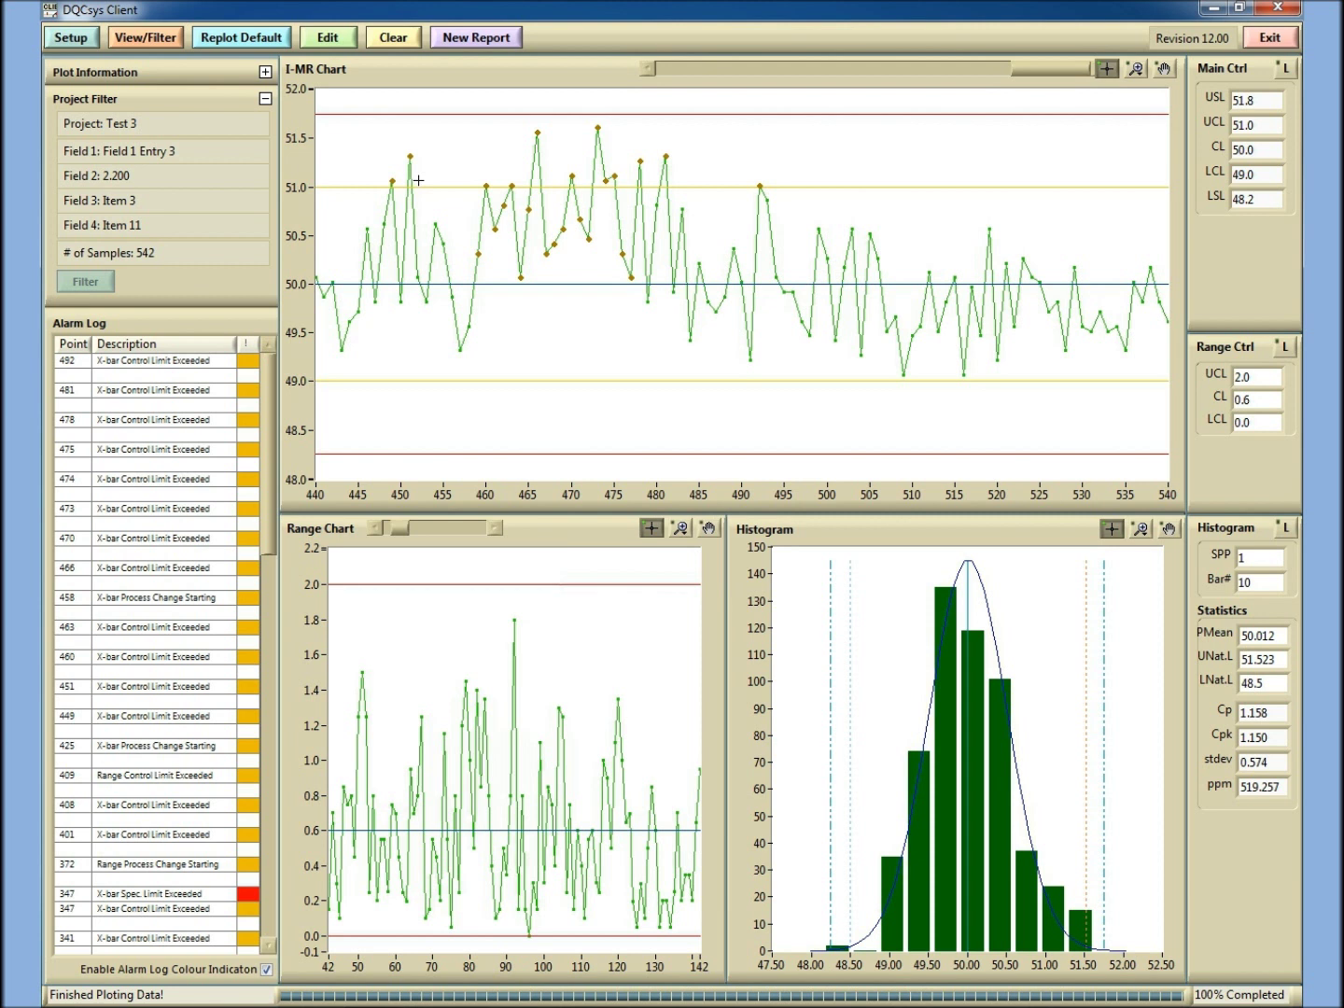
pyautogui.moveTo(1051, 70); pyautogui.dragTo(817, 86)
pyautogui.moveTo(764, 88); pyautogui.dragTo(1045, 89)
pyautogui.doubleClick(318, 494)
pyautogui.write('0')
pyautogui.click(395, 438)
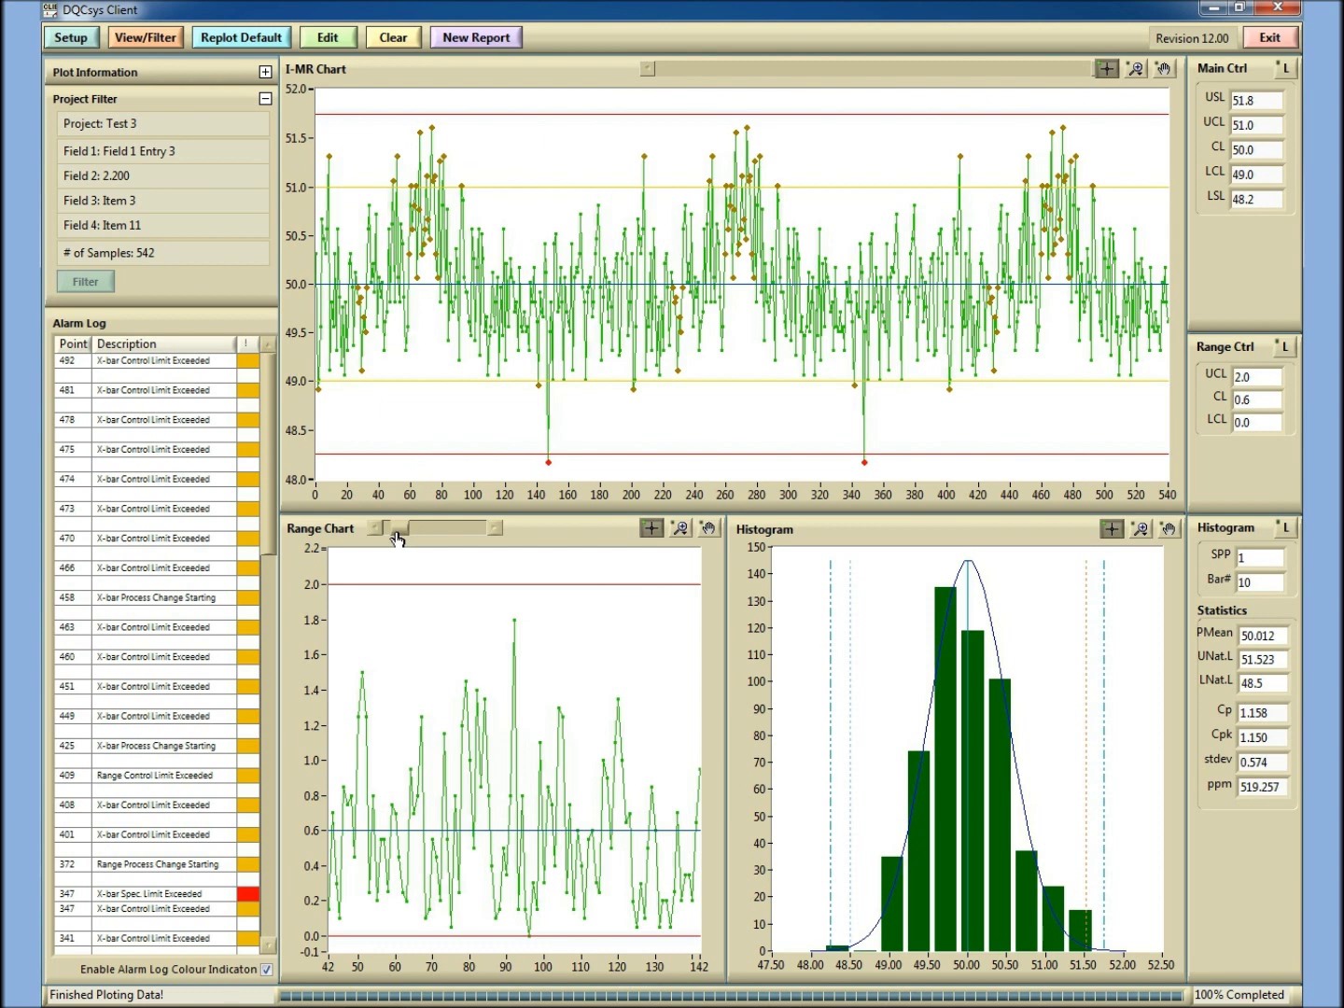
# Step: Set the start of the Range chart's horizontal axis to 0
pyautogui.moveTo(399, 534); pyautogui.dragTo(486, 539)
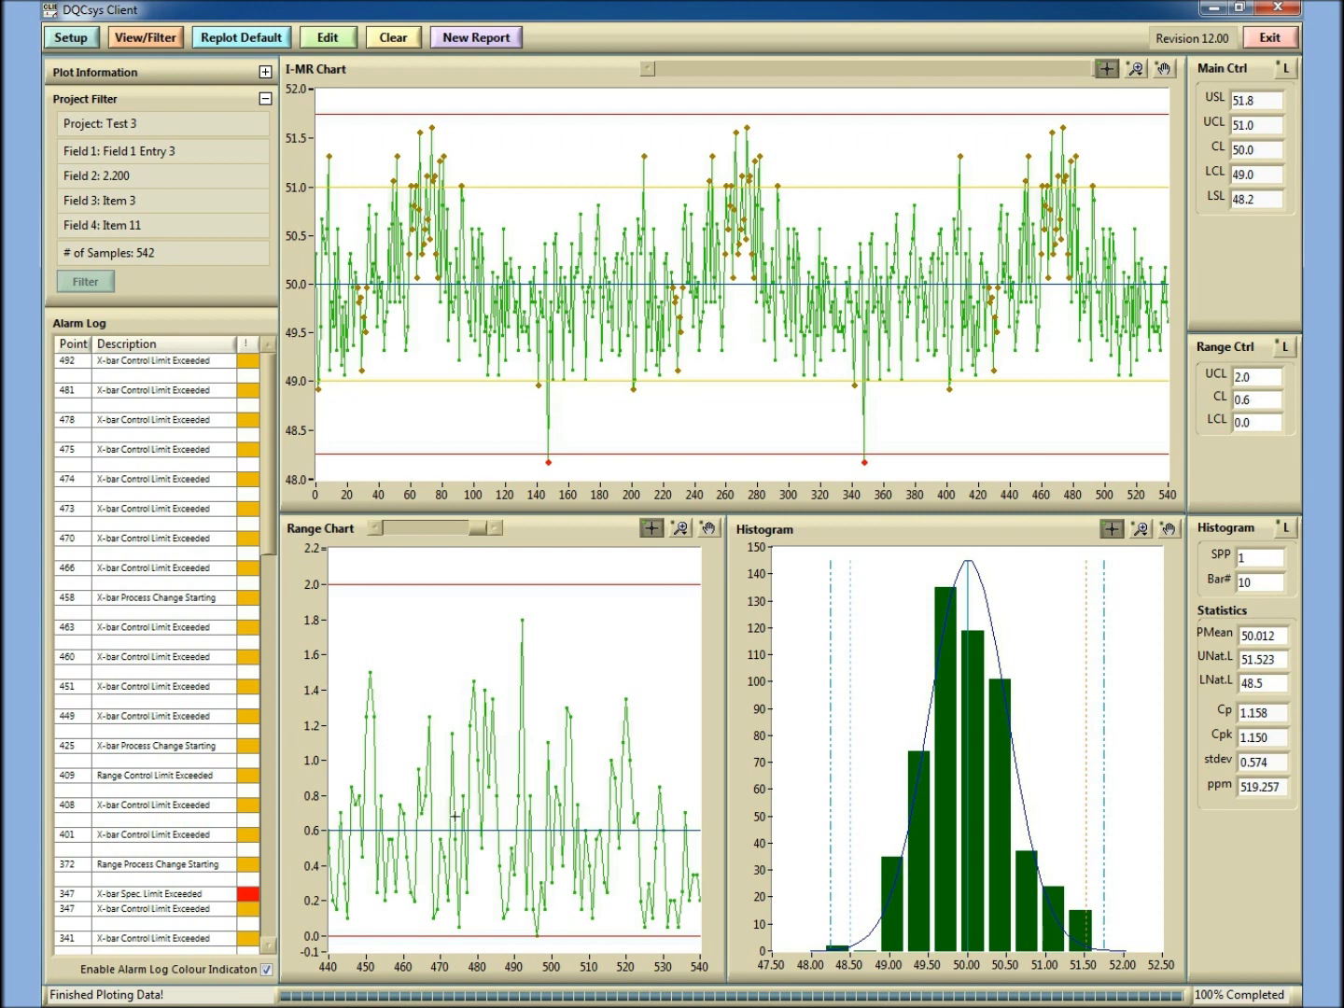
pyautogui.doubleClick(329, 966)
pyautogui.write('0')
pyautogui.press('Return')
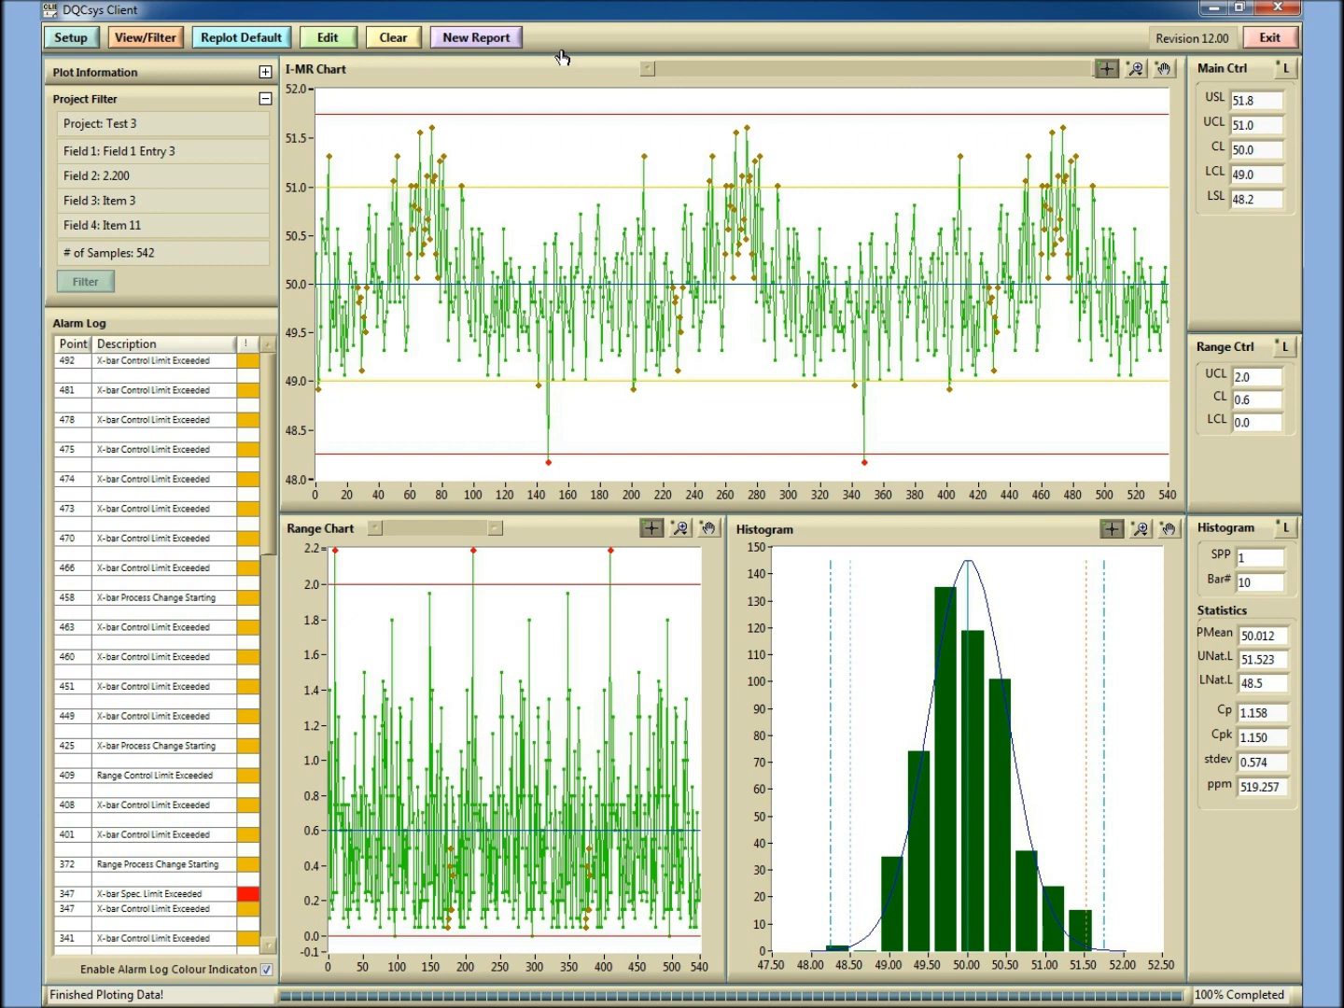
# Step: Set the upper spec limit to 51.5 and the lower spec limit to 48.5, and replot the charts
pyautogui.click(322, 42)
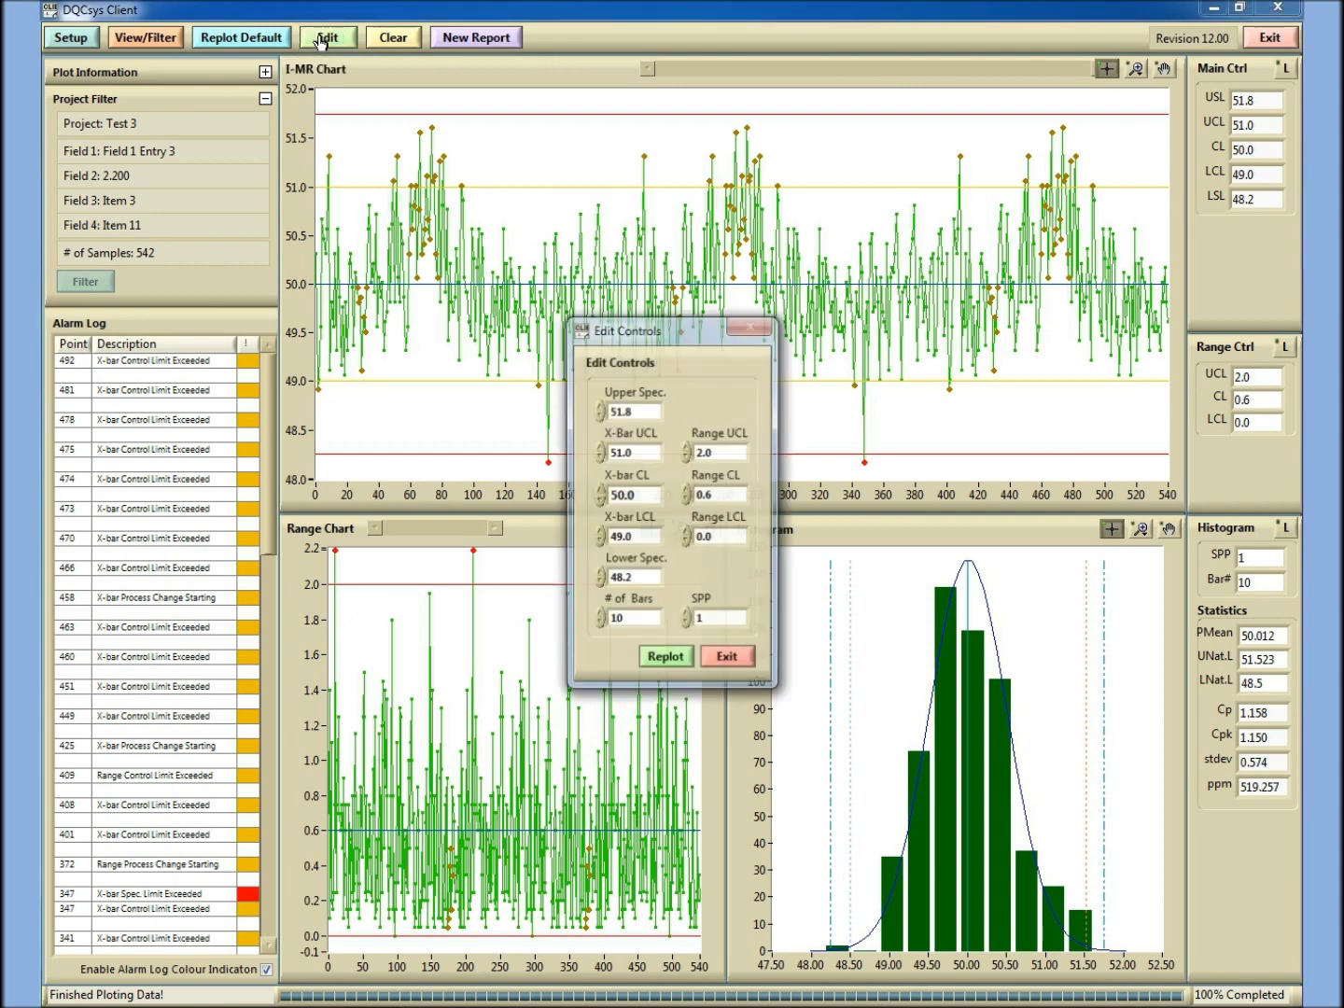
pyautogui.moveTo(652, 413); pyautogui.dragTo(625, 413)
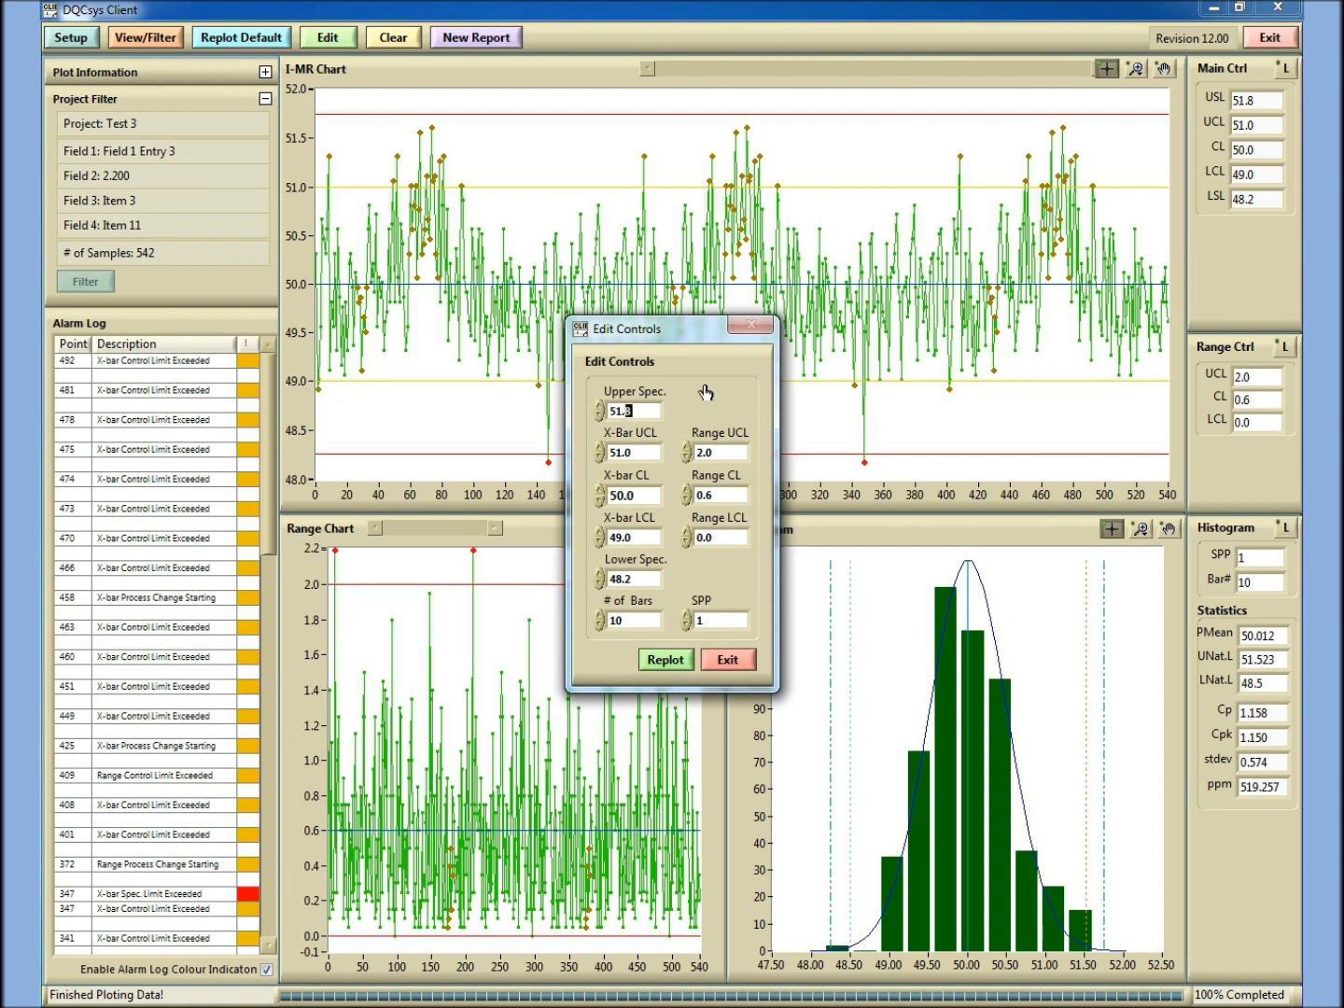
pyautogui.write('5')
pyautogui.moveTo(646, 580); pyautogui.dragTo(627, 581)
pyautogui.write('5')
pyautogui.click(666, 661)
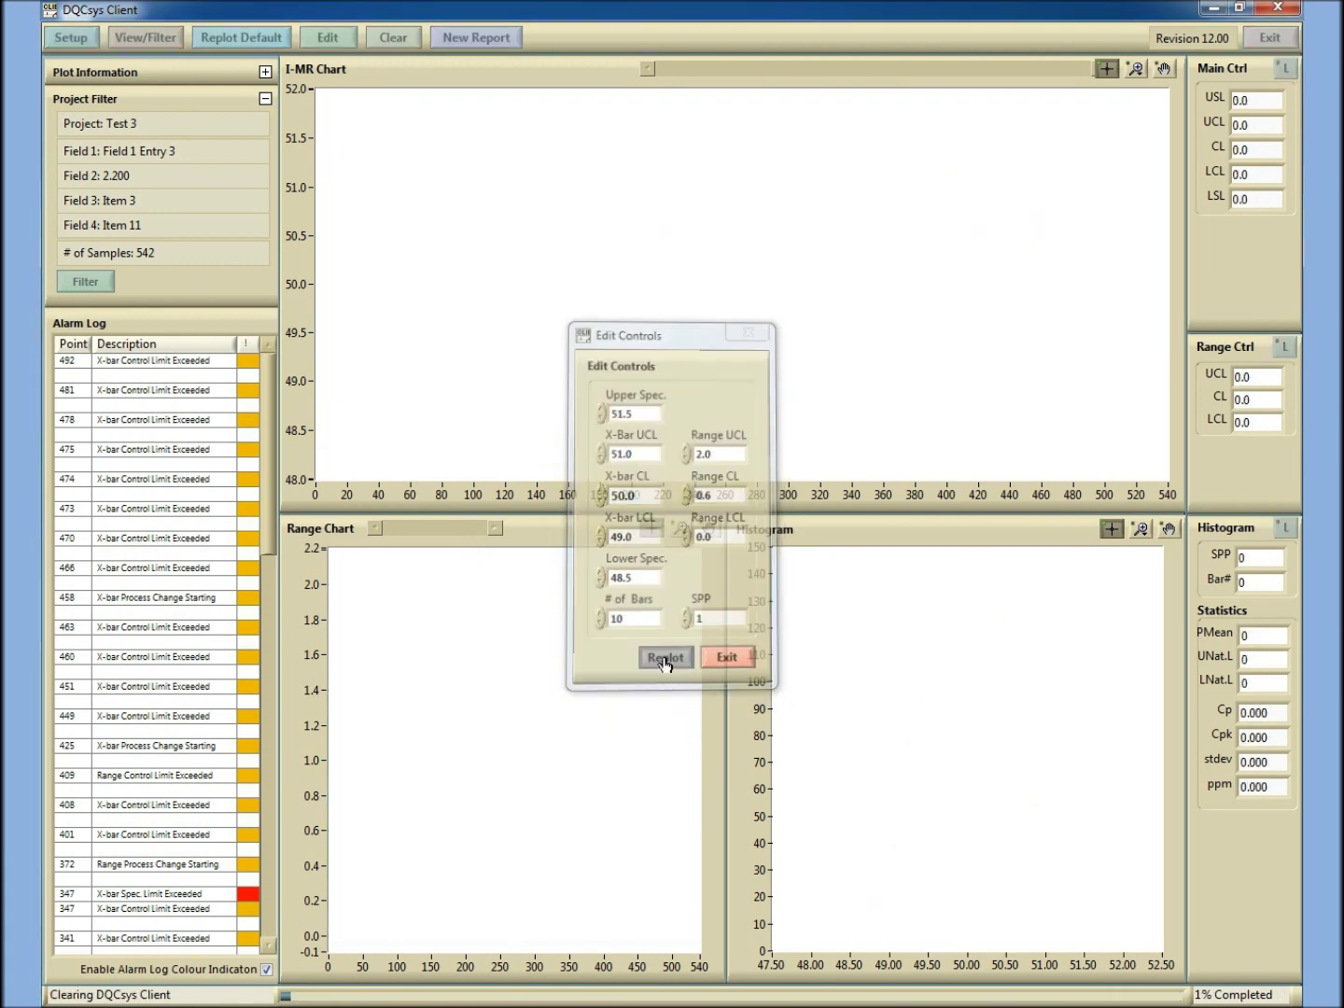
pyautogui.click(668, 543)
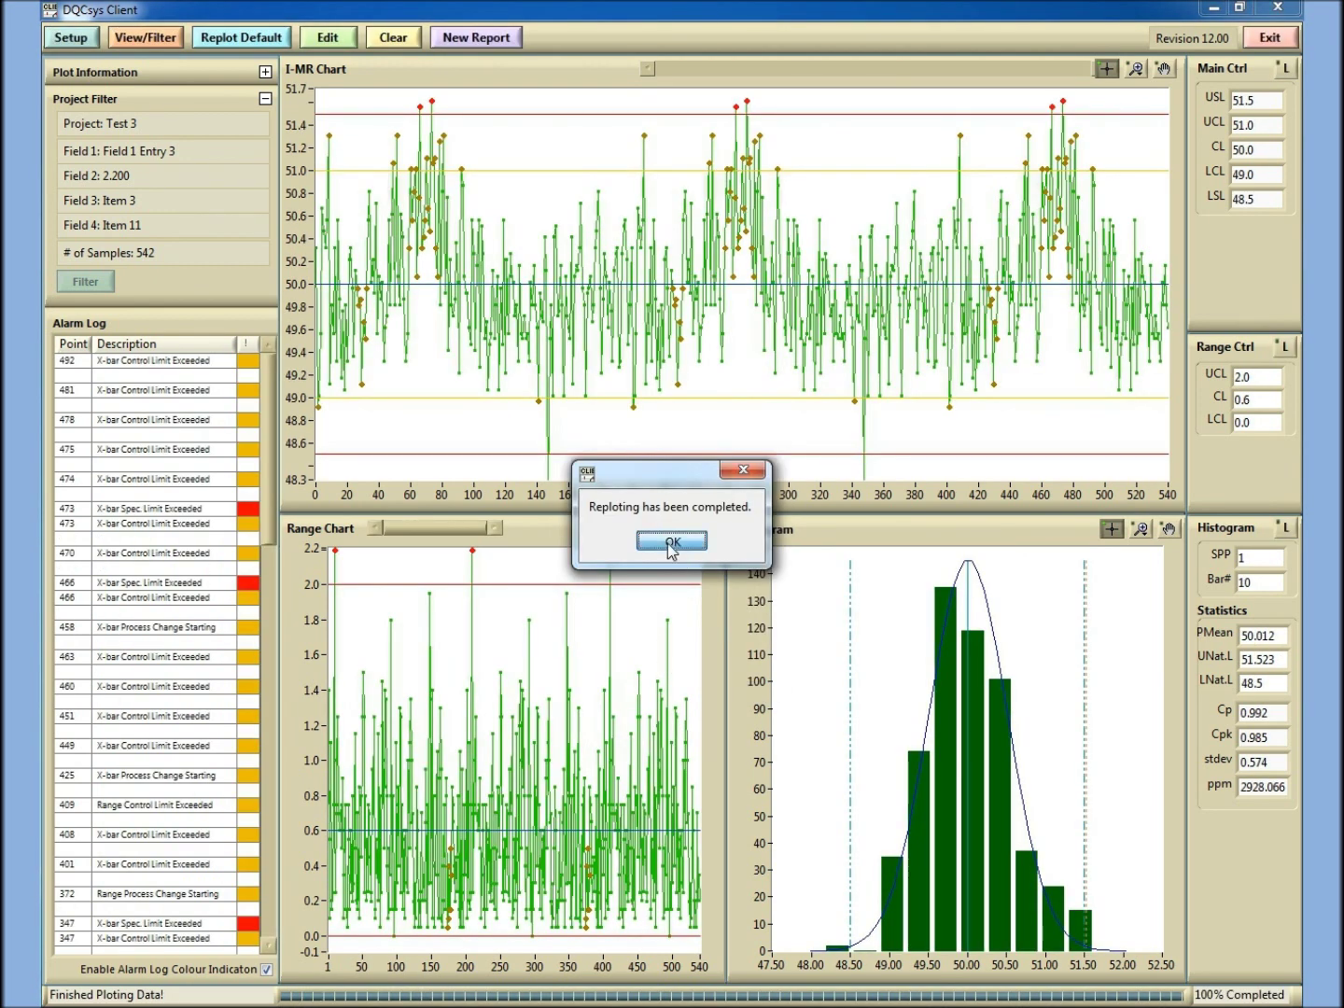